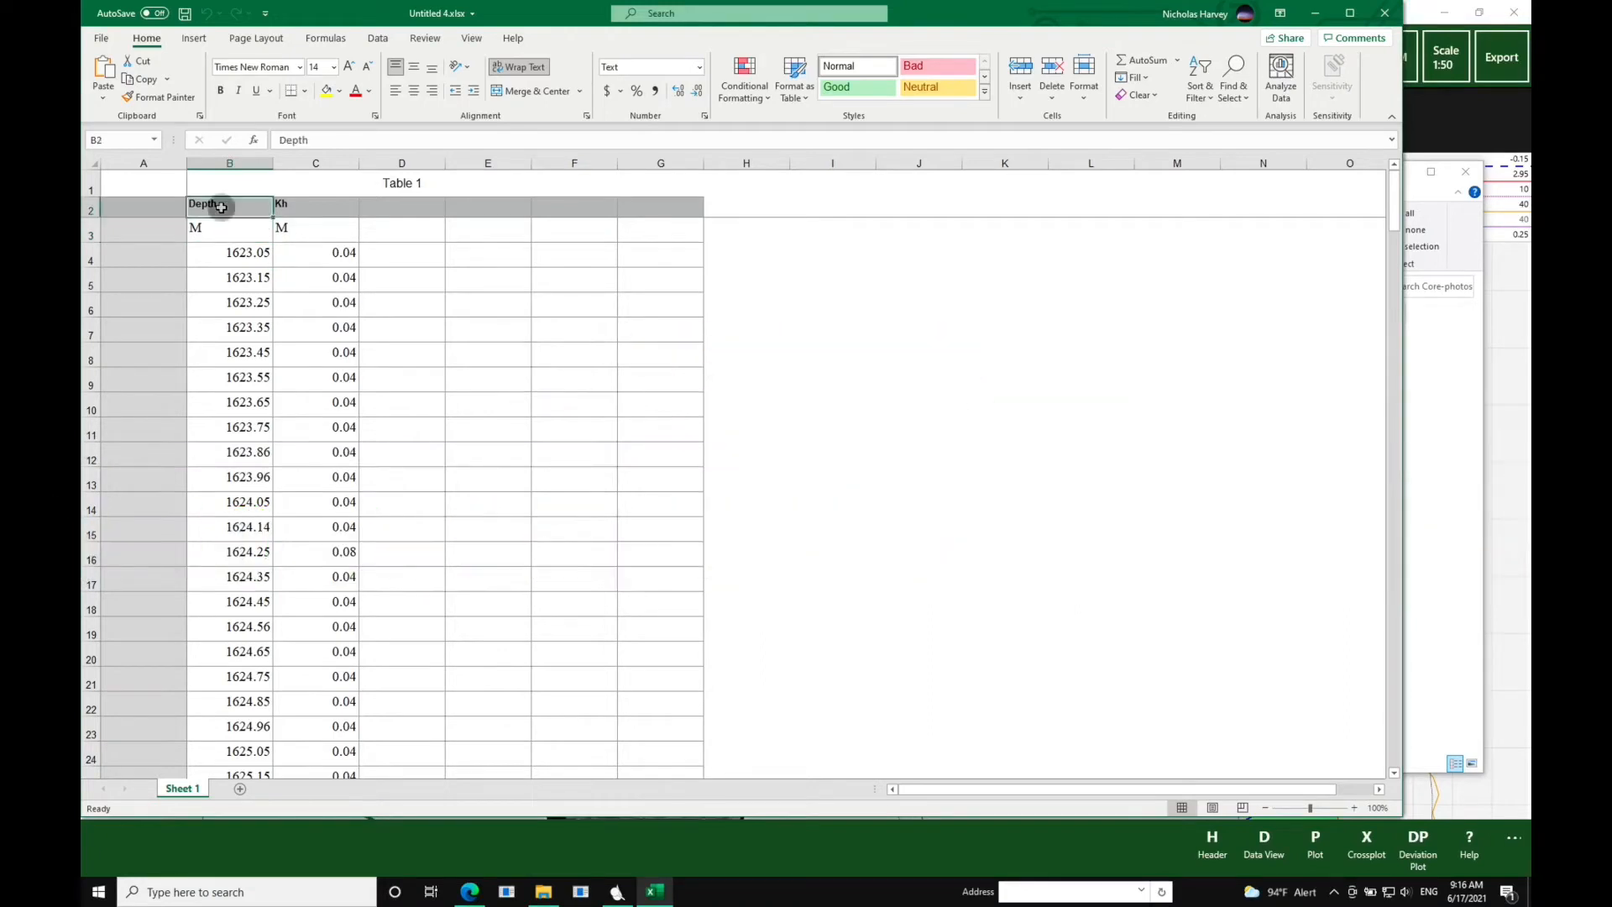
Step: Select the Depth and Kh columns down to the last reading and copy them
{"action": "left_click_drag", "start_coordinate": [220, 207], "coordinate": [309, 206]}
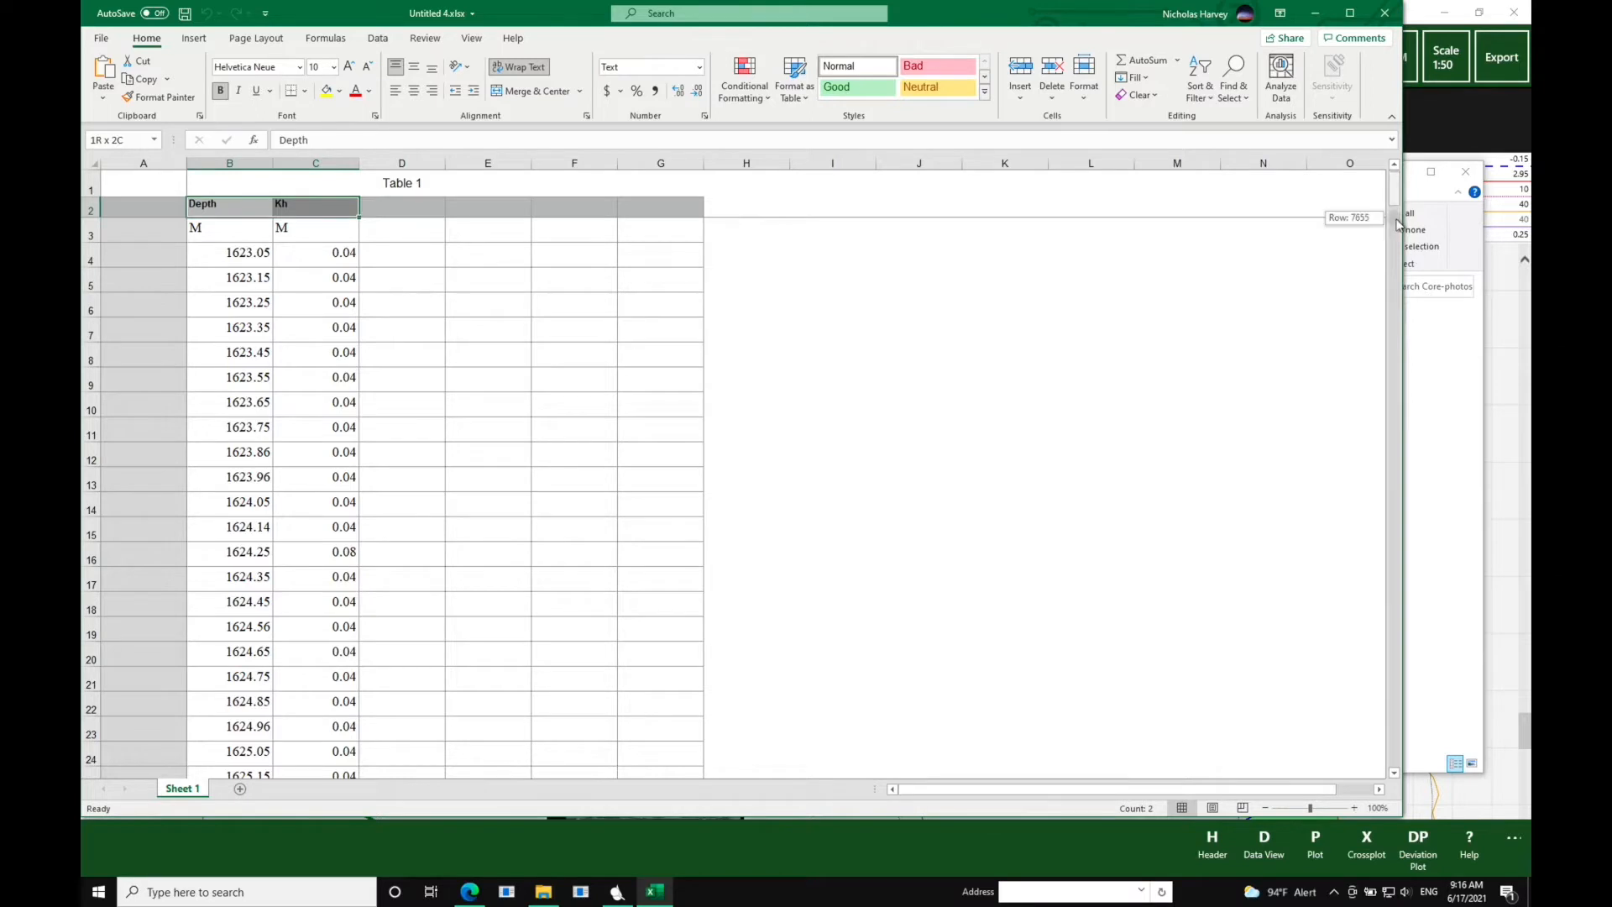
{"action": "left_click_drag", "start_coordinate": [1393, 189], "coordinate": [1396, 227]}
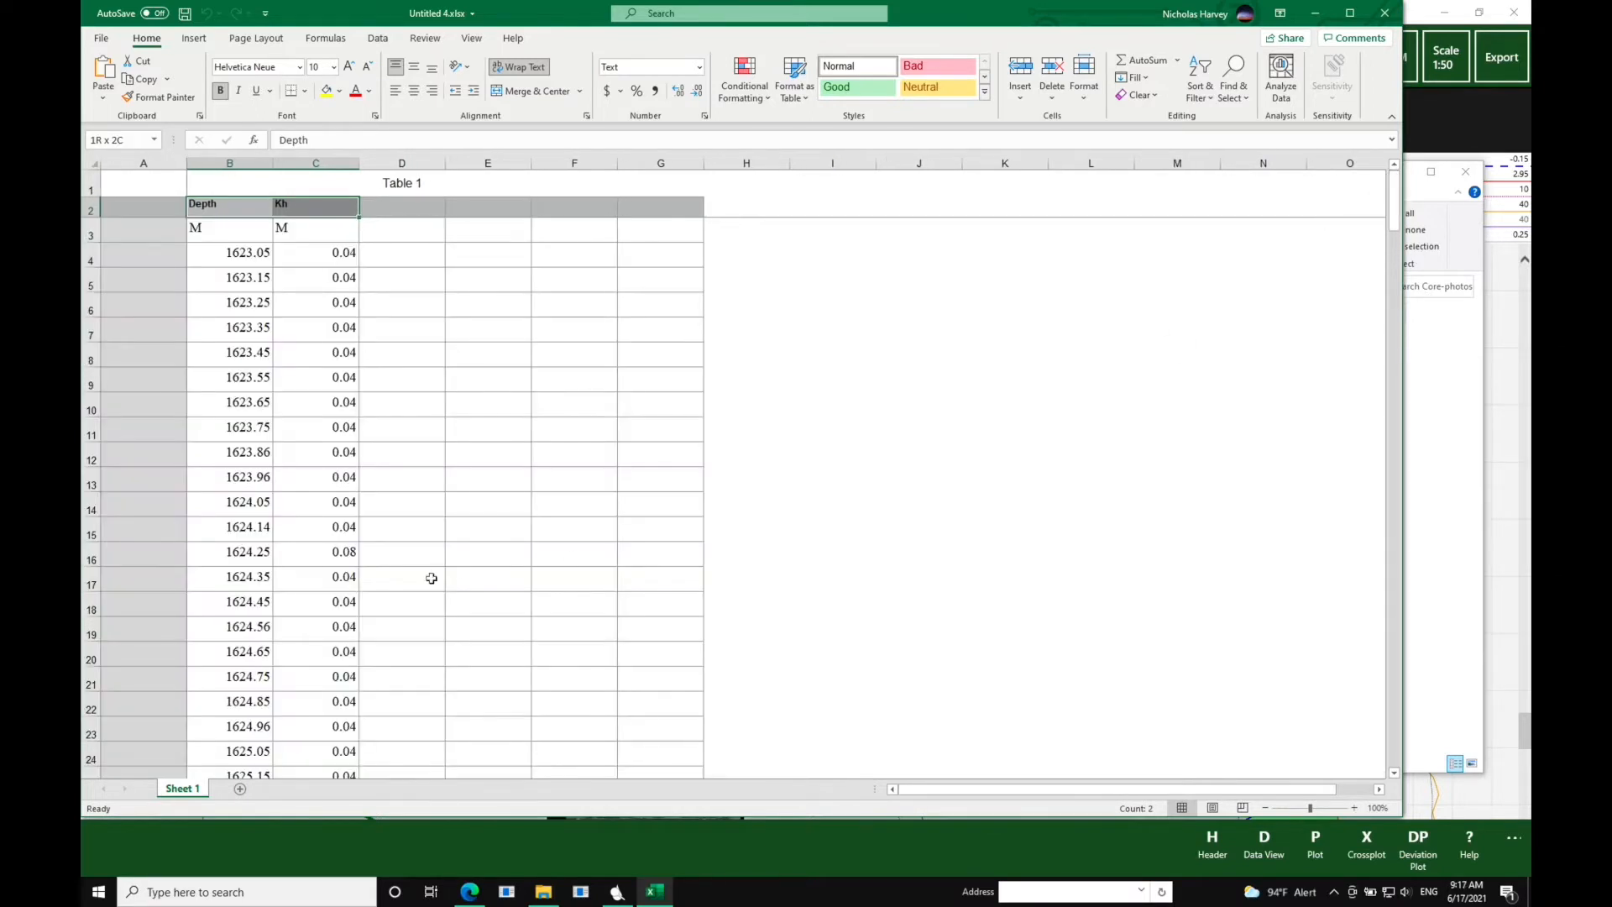
{"action": "left_click_drag", "start_coordinate": [208, 204], "coordinate": [450, 585]}
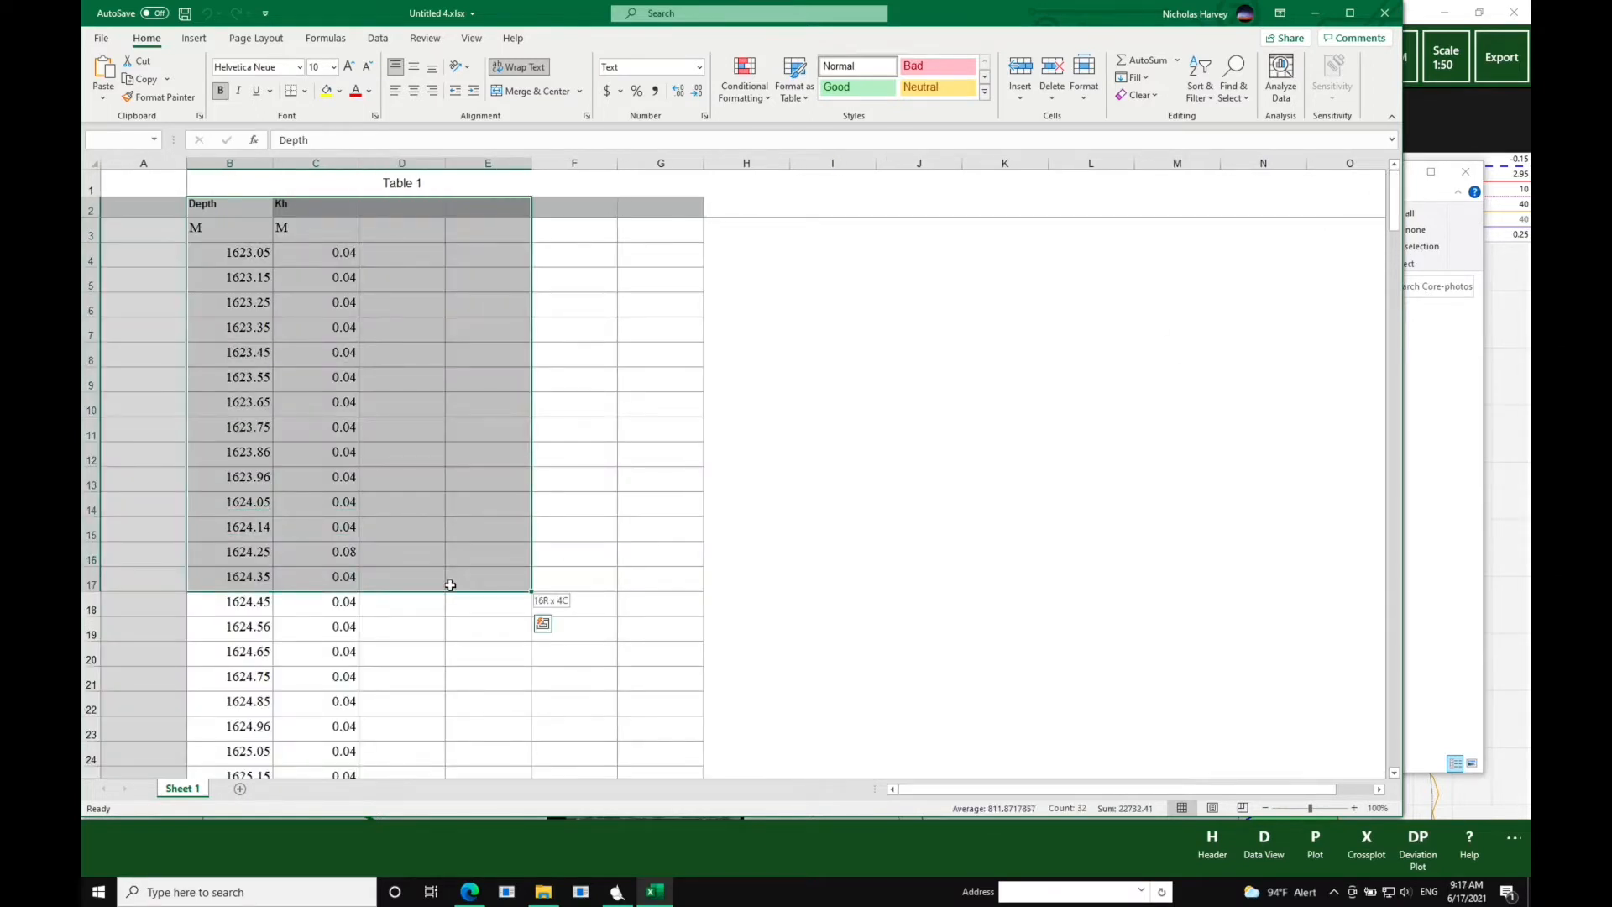
{"action": "key", "text": "shift+Left"}
{"action": "key", "text": "shift+Left"}
{"action": "key", "text": "shift+Down"}
{"action": "key", "text": "shift+Down"}
{"action": "key", "text": "shift+Down"}
{"action": "key", "text": "shift+Down"}
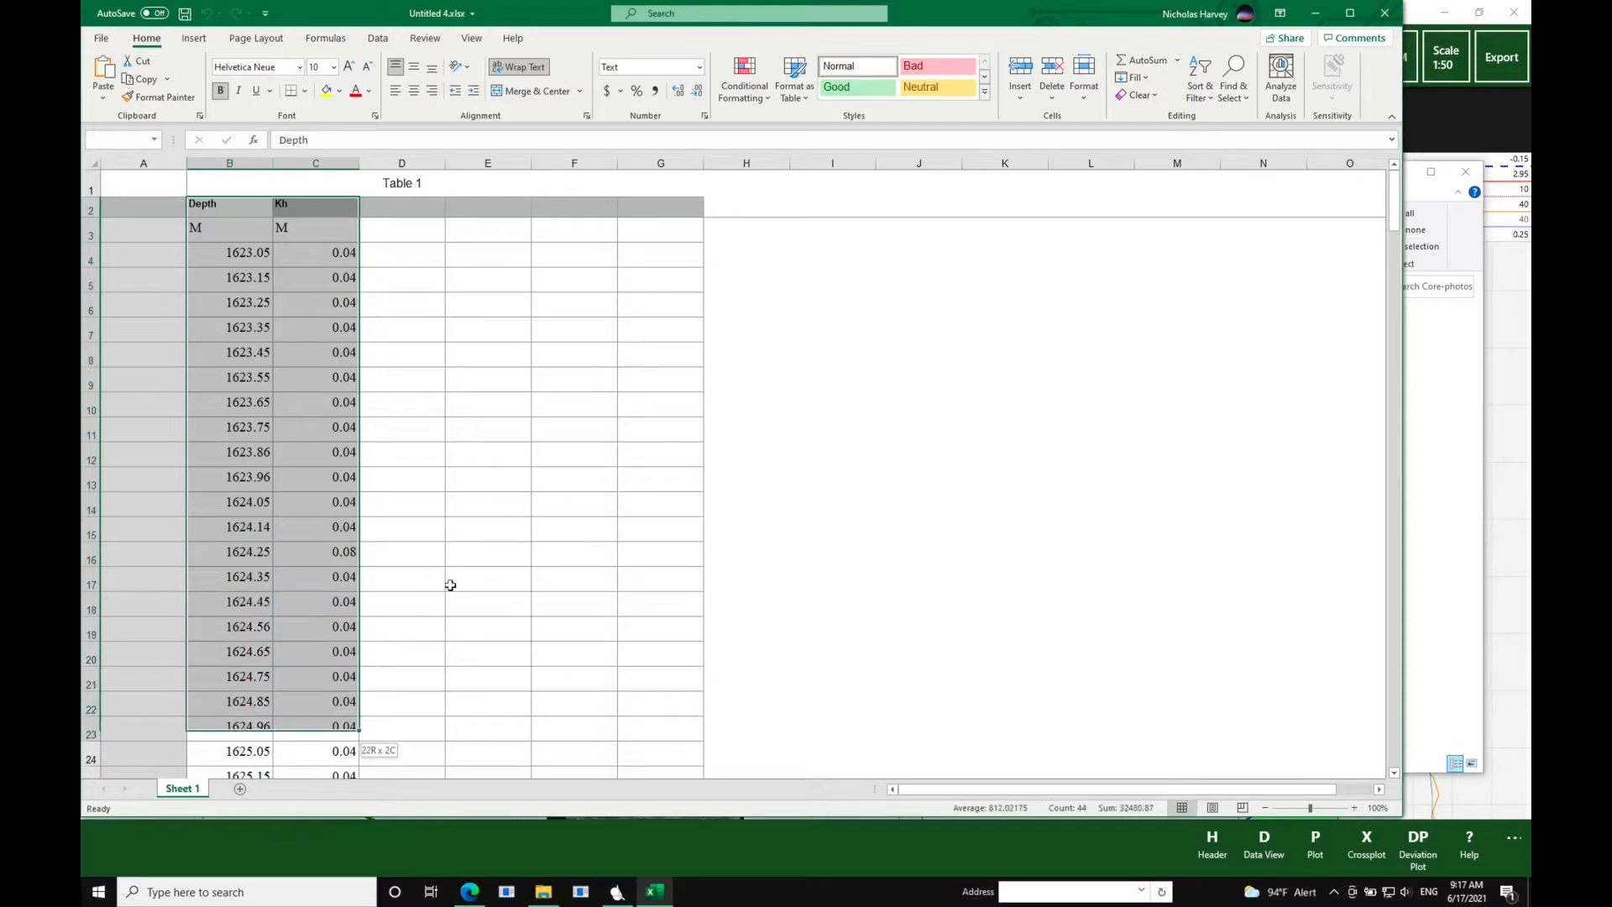
{"action": "key", "text": "shift+Down"}
{"action": "key", "text": "shift+Down"}
{"action": "key", "text": "shift+Down"}
{"action": "key", "text": "shift+Down"}
{"action": "key", "text": "shift+Down"}
{"action": "key", "text": "shift+Down"}
{"action": "key", "text": "shift+Down"}
{"action": "key", "text": "shift+Down"}
{"action": "key", "text": "shift+Down"}
{"action": "key", "text": "shift+Down"}
{"action": "key", "text": "shift+Down"}
{"action": "key", "text": "shift+Down"}
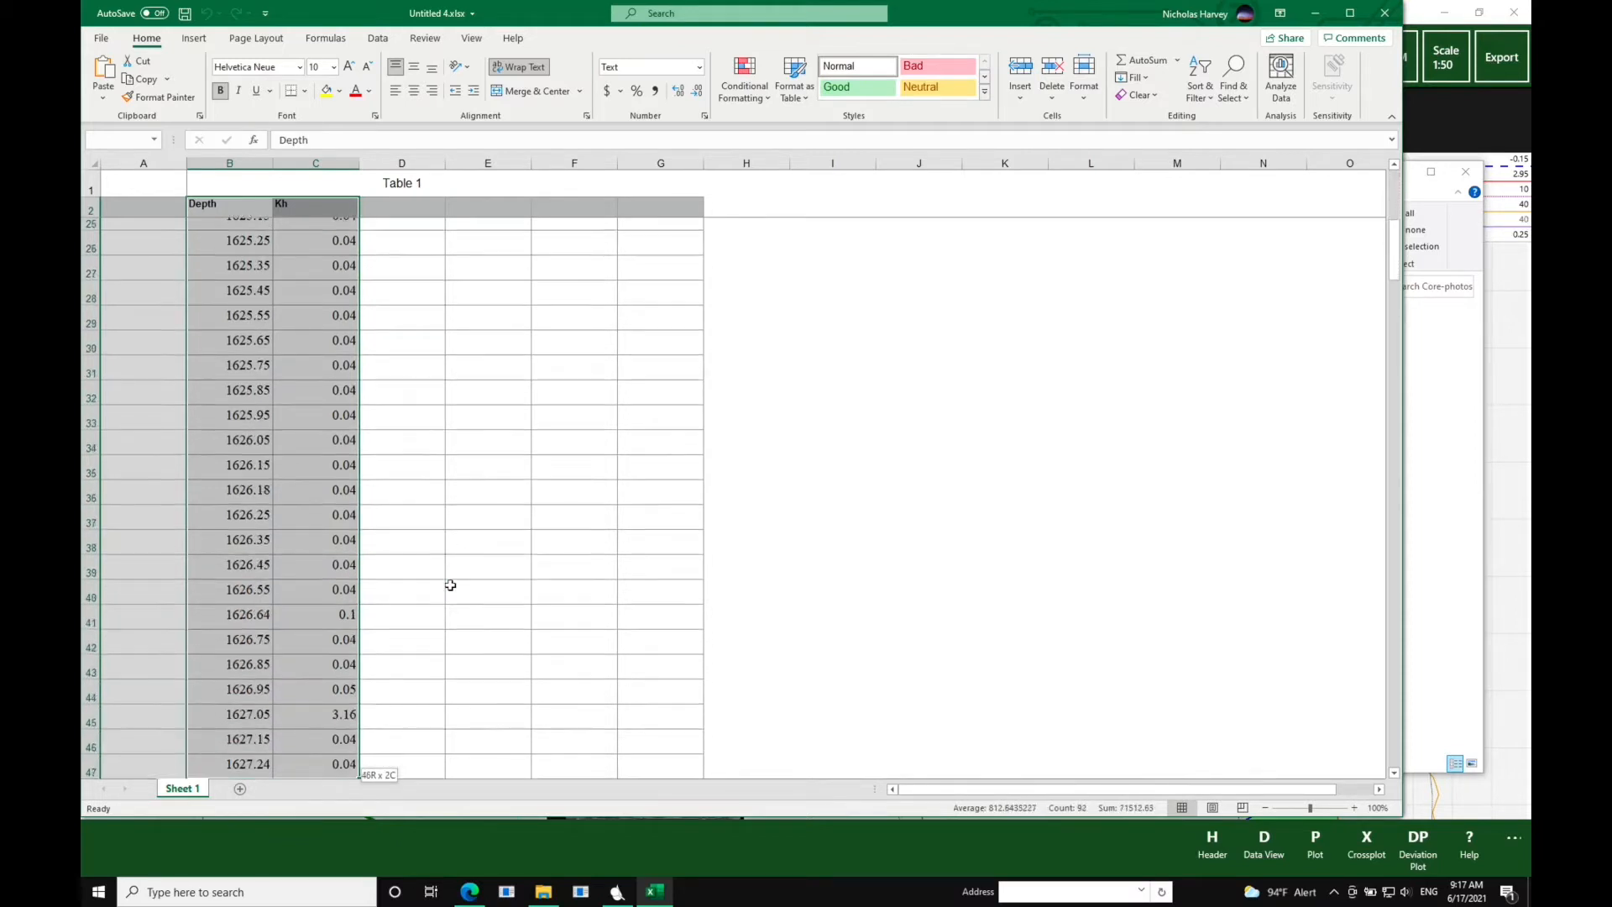
{"action": "key", "text": "shift+Down"}
{"action": "key", "text": "shift+Down"}
{"action": "key", "text": "shift+Down"}
{"action": "key", "text": "shift+Down"}
{"action": "key", "text": "shift+Down"}
{"action": "key", "text": "shift+Down"}
{"action": "key", "text": "shift+Down"}
{"action": "key", "text": "shift+Down"}
{"action": "key", "text": "shift+Down"}
{"action": "key", "text": "shift+Down"}
{"action": "key", "text": "shift+Down"}
{"action": "key", "text": "shift+Down"}
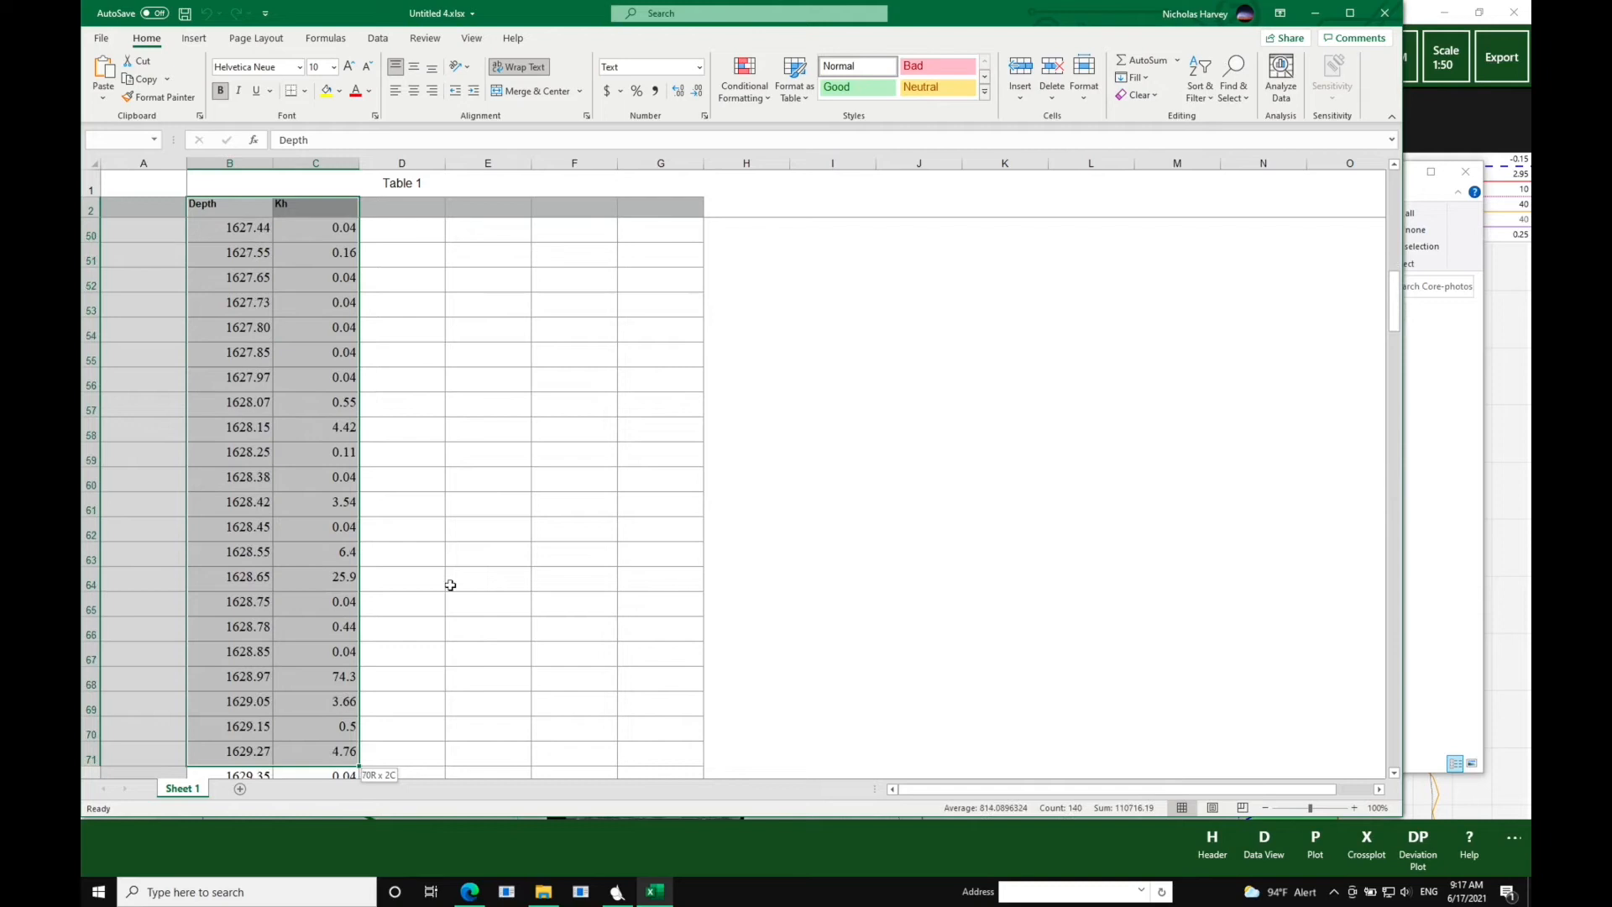
{"action": "key", "text": "shift+Down"}
{"action": "key", "text": "shift+Down"}
{"action": "key", "text": "shift+Down"}
{"action": "key", "text": "shift+Down"}
{"action": "key", "text": "shift+Down"}
{"action": "key", "text": "shift+Down"}
{"action": "key", "text": "shift+Down"}
{"action": "key", "text": "shift+Down"}
{"action": "key", "text": "shift+Down"}
{"action": "key", "text": "shift+Down"}
{"action": "key", "text": "shift+Down"}
{"action": "key", "text": "shift+Down"}
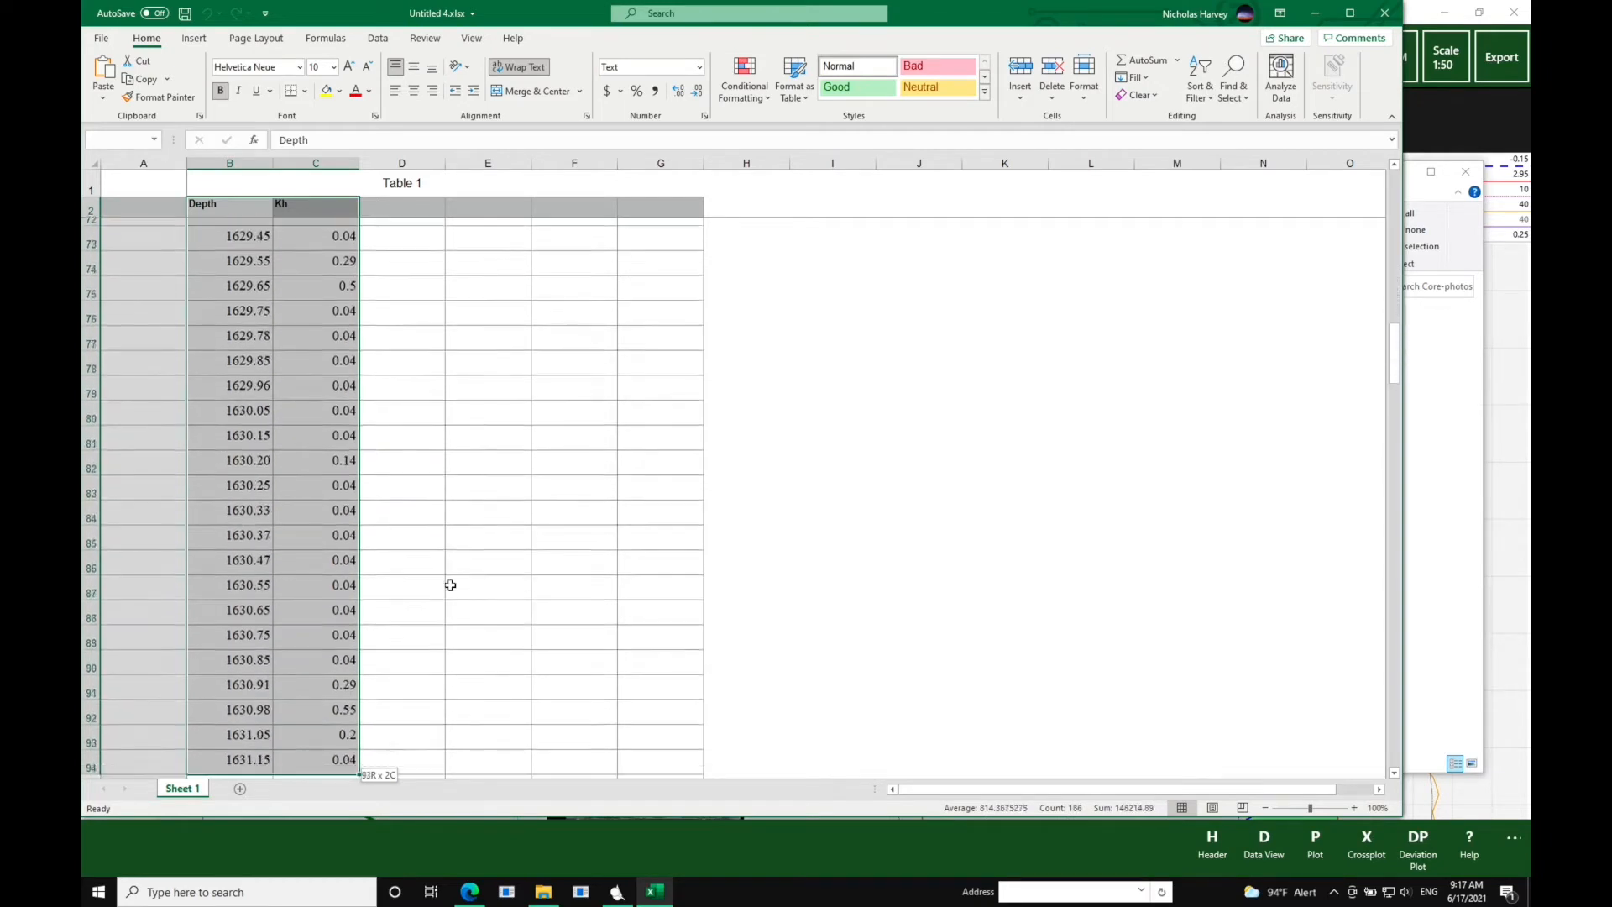
{"action": "key", "text": "shift+Down"}
{"action": "key", "text": "shift+Down"}
{"action": "key", "text": "shift+Down"}
{"action": "key", "text": "shift+Down"}
{"action": "key", "text": "shift+Down"}
{"action": "key", "text": "shift+Down"}
{"action": "key", "text": "shift+Down"}
{"action": "key", "text": "shift+Down"}
{"action": "key", "text": "shift+Down"}
{"action": "key", "text": "shift+Down"}
{"action": "key", "text": "shift+Down"}
{"action": "key", "text": "shift+Down"}
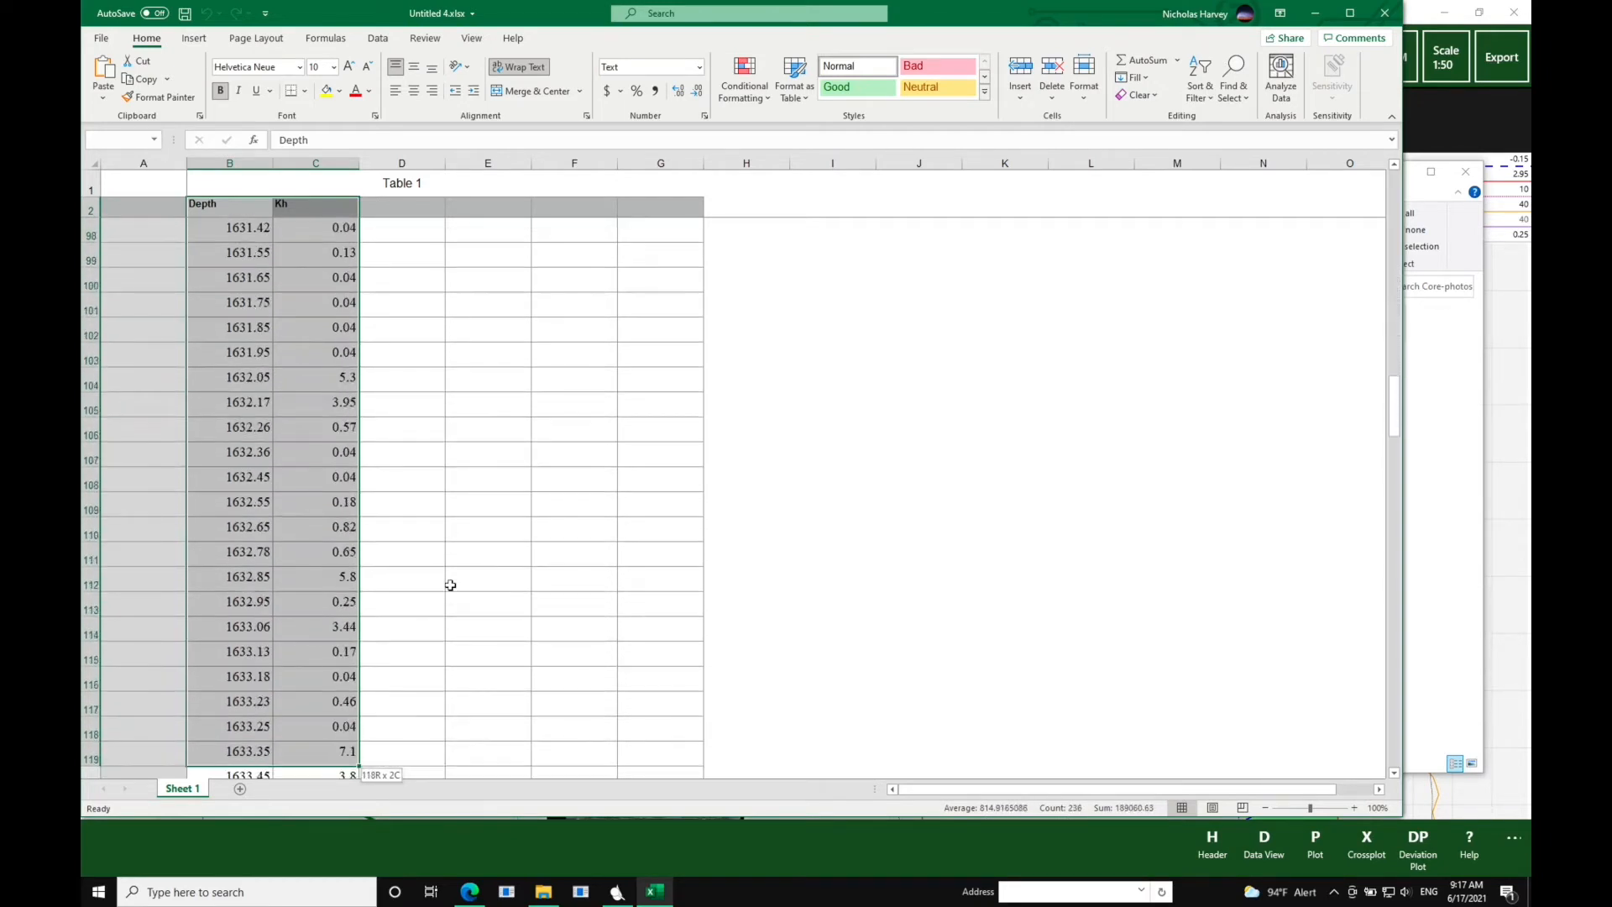
{"action": "key", "text": "shift+Down"}
{"action": "key", "text": "shift+Down"}
{"action": "key", "text": "shift+Down"}
{"action": "key", "text": "shift+Down"}
{"action": "key", "text": "shift+Down"}
{"action": "key", "text": "shift+Down"}
{"action": "key", "text": "shift+Down"}
{"action": "key", "text": "shift+Down"}
{"action": "key", "text": "shift+Down"}
{"action": "key", "text": "shift+Down"}
{"action": "key", "text": "shift+Down"}
{"action": "key", "text": "shift+Down"}
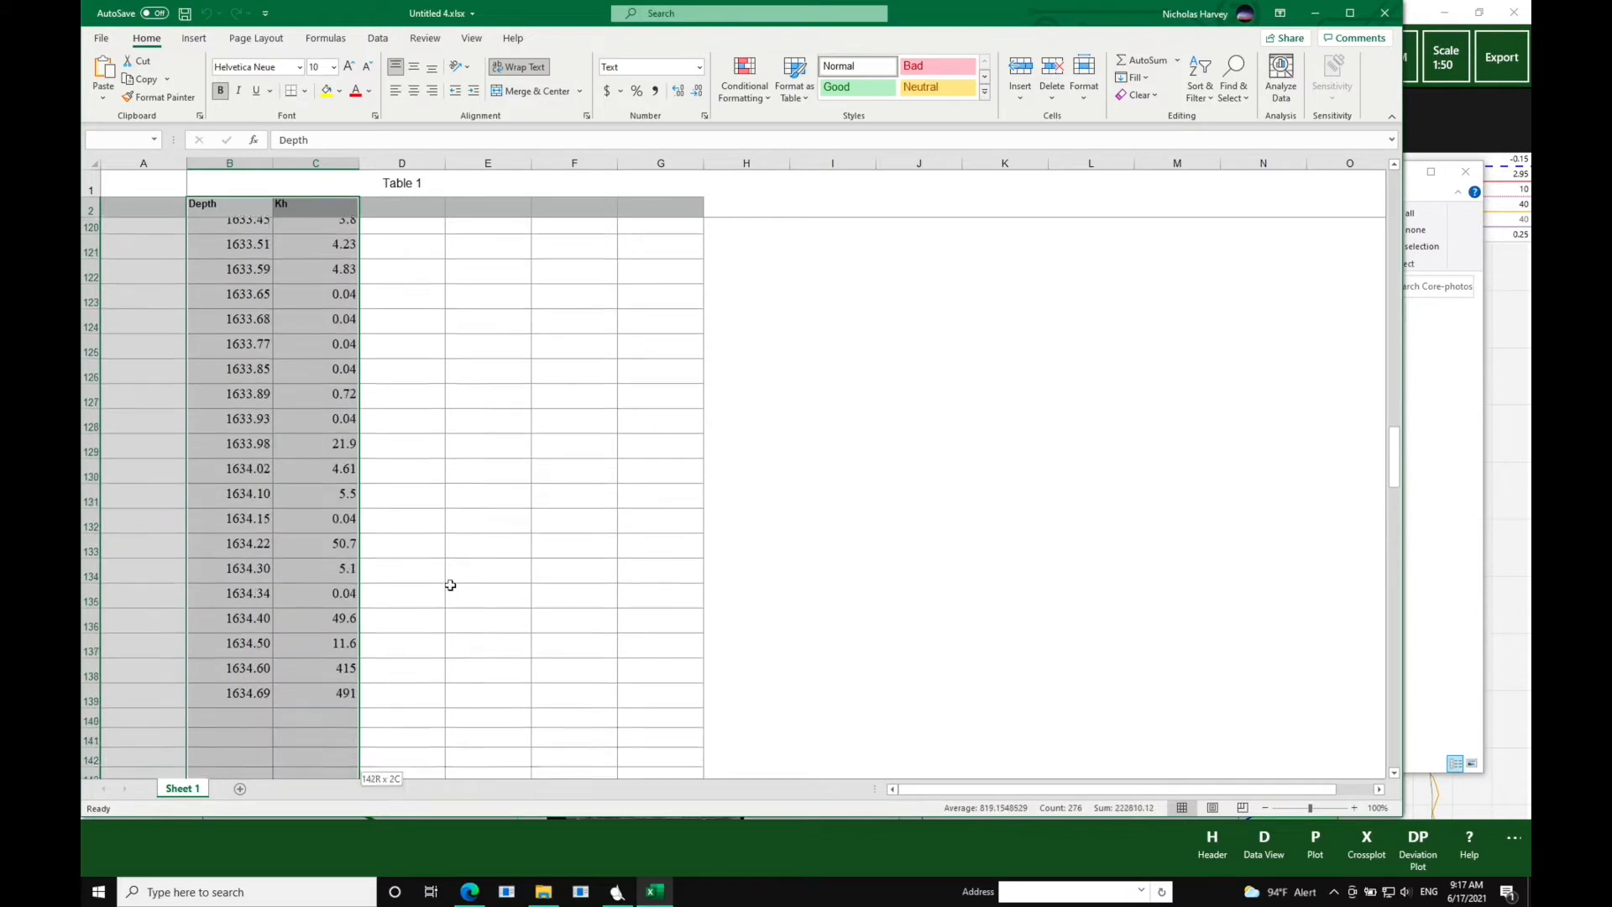
{"action": "key", "text": "shift+Down"}
{"action": "key", "text": "shift+Down"}
{"action": "key", "text": "shift+Down"}
{"action": "key", "text": "shift+Down"}
{"action": "key", "text": "shift+Down"}
{"action": "key", "text": "shift+Down"}
{"action": "key", "text": "shift+Down"}
{"action": "key", "text": "shift+Down"}
{"action": "key", "text": "shift+Down"}
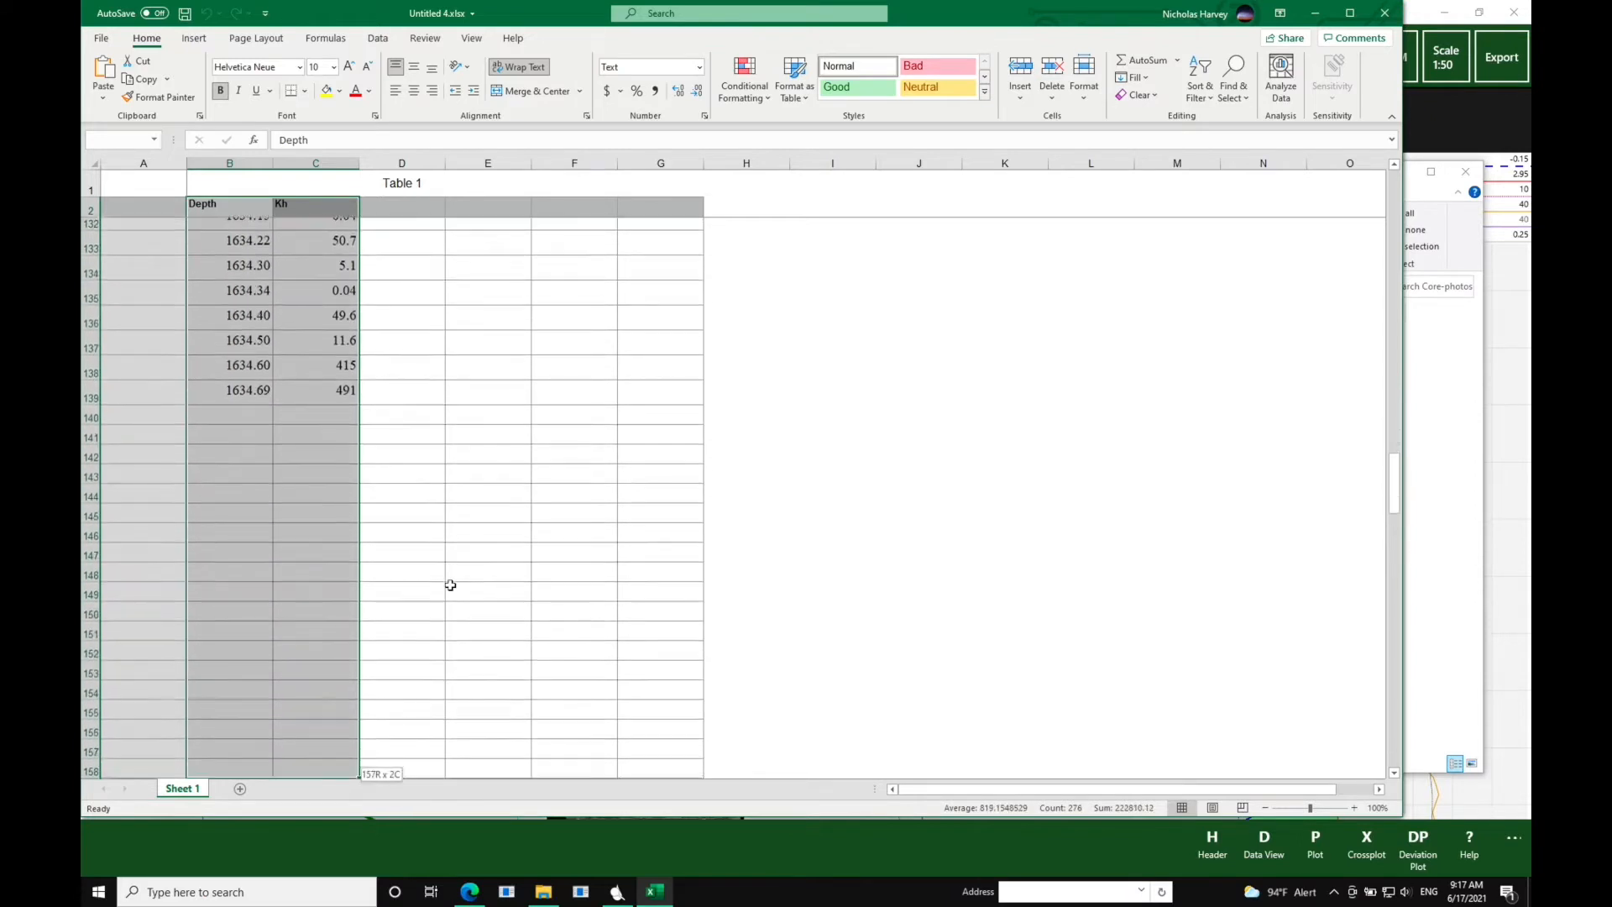
{"action": "key", "text": "shift+Up"}
{"action": "key", "text": "shift+Up"}
{"action": "key", "text": "shift+Up"}
{"action": "key", "text": "shift+Up"}
{"action": "key", "text": "shift+Up"}
{"action": "key", "text": "shift+Up"}
{"action": "key", "text": "shift+Up"}
{"action": "key", "text": "shift+Up"}
{"action": "key", "text": "shift+Up"}
{"action": "key", "text": "shift+Up"}
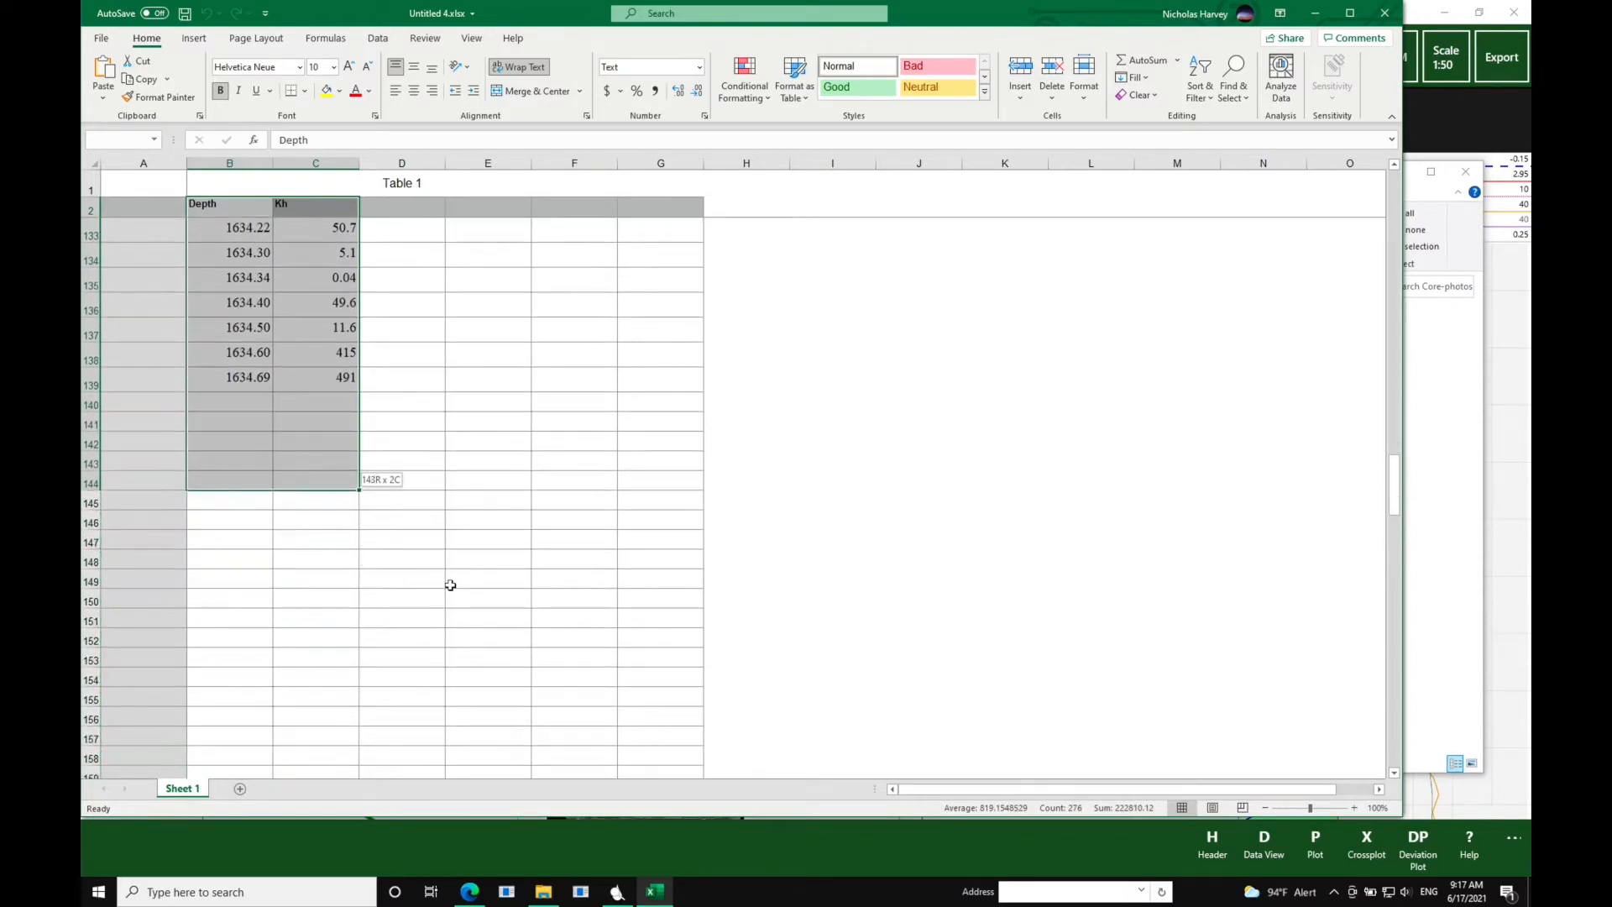
{"action": "key", "text": "shift+Up"}
{"action": "key", "text": "shift+Up"}
{"action": "key", "text": "shift+Up"}
{"action": "key", "text": "shift+Up"}
{"action": "key", "text": "shift+Up"}
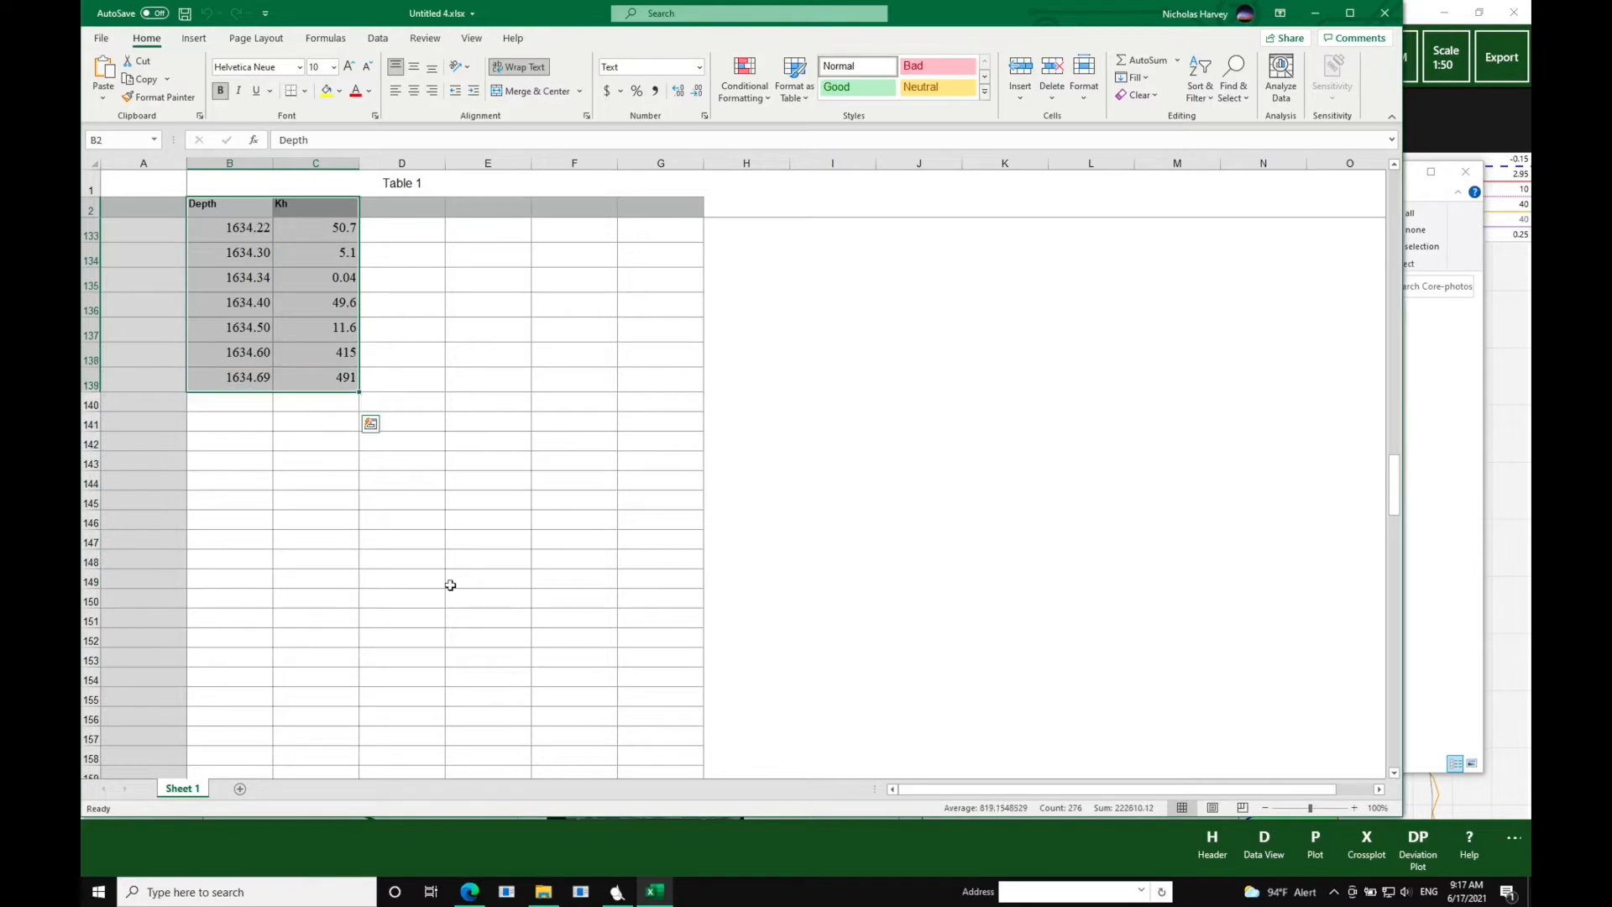
{"action": "key", "text": "ctrl+c"}
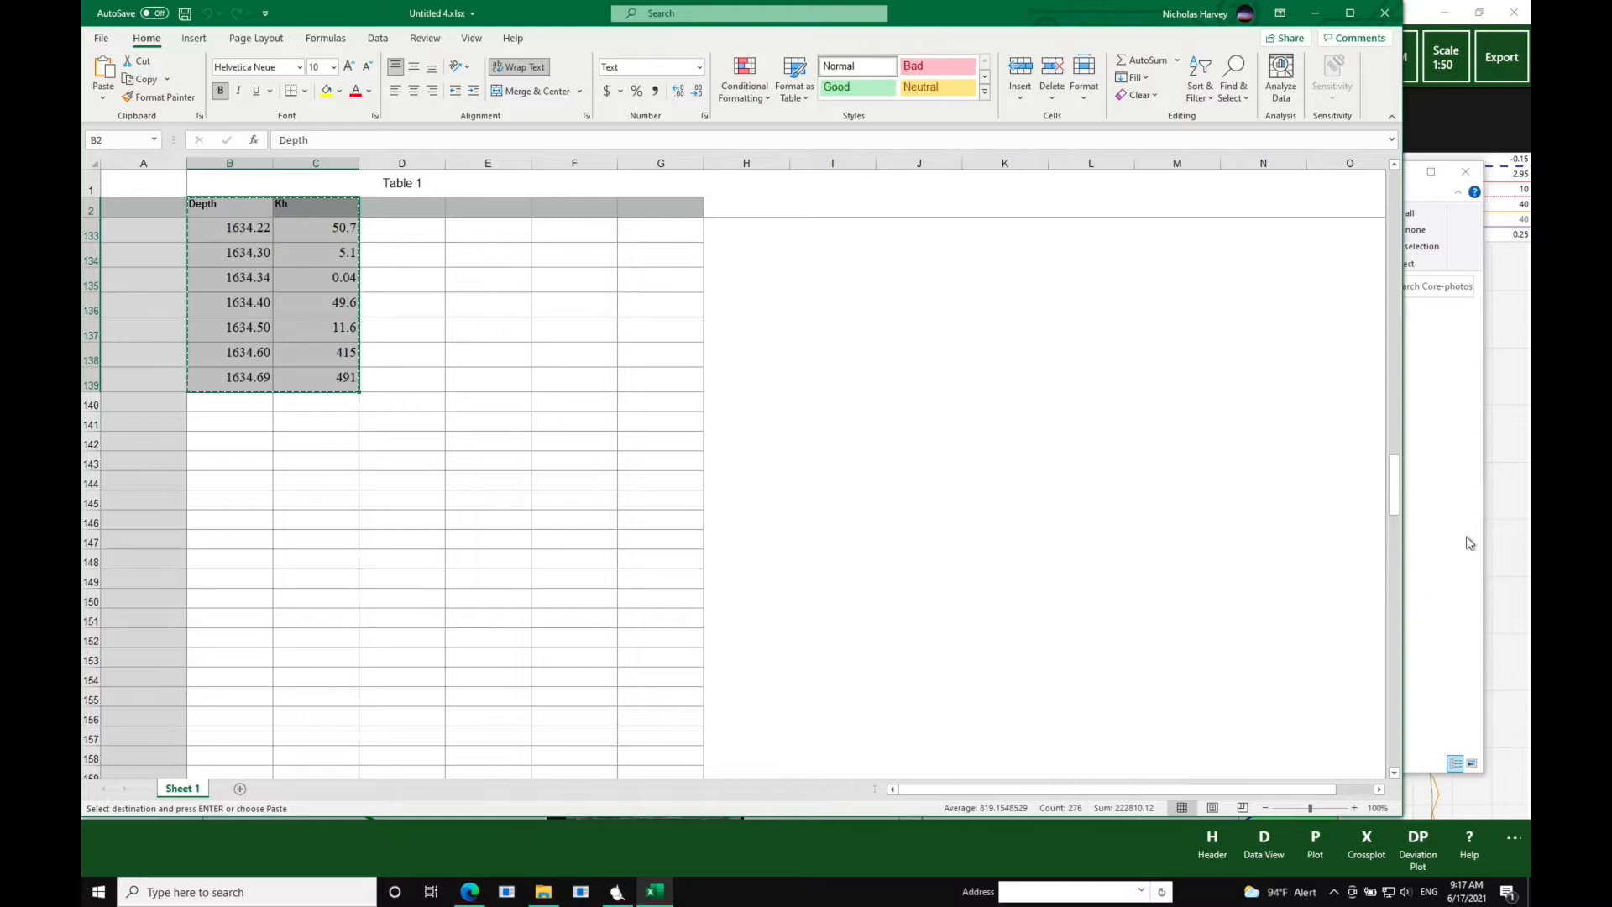
Step: Switch to the LogScope well and show its data table
{"action": "left_click", "coordinate": [1505, 529]}
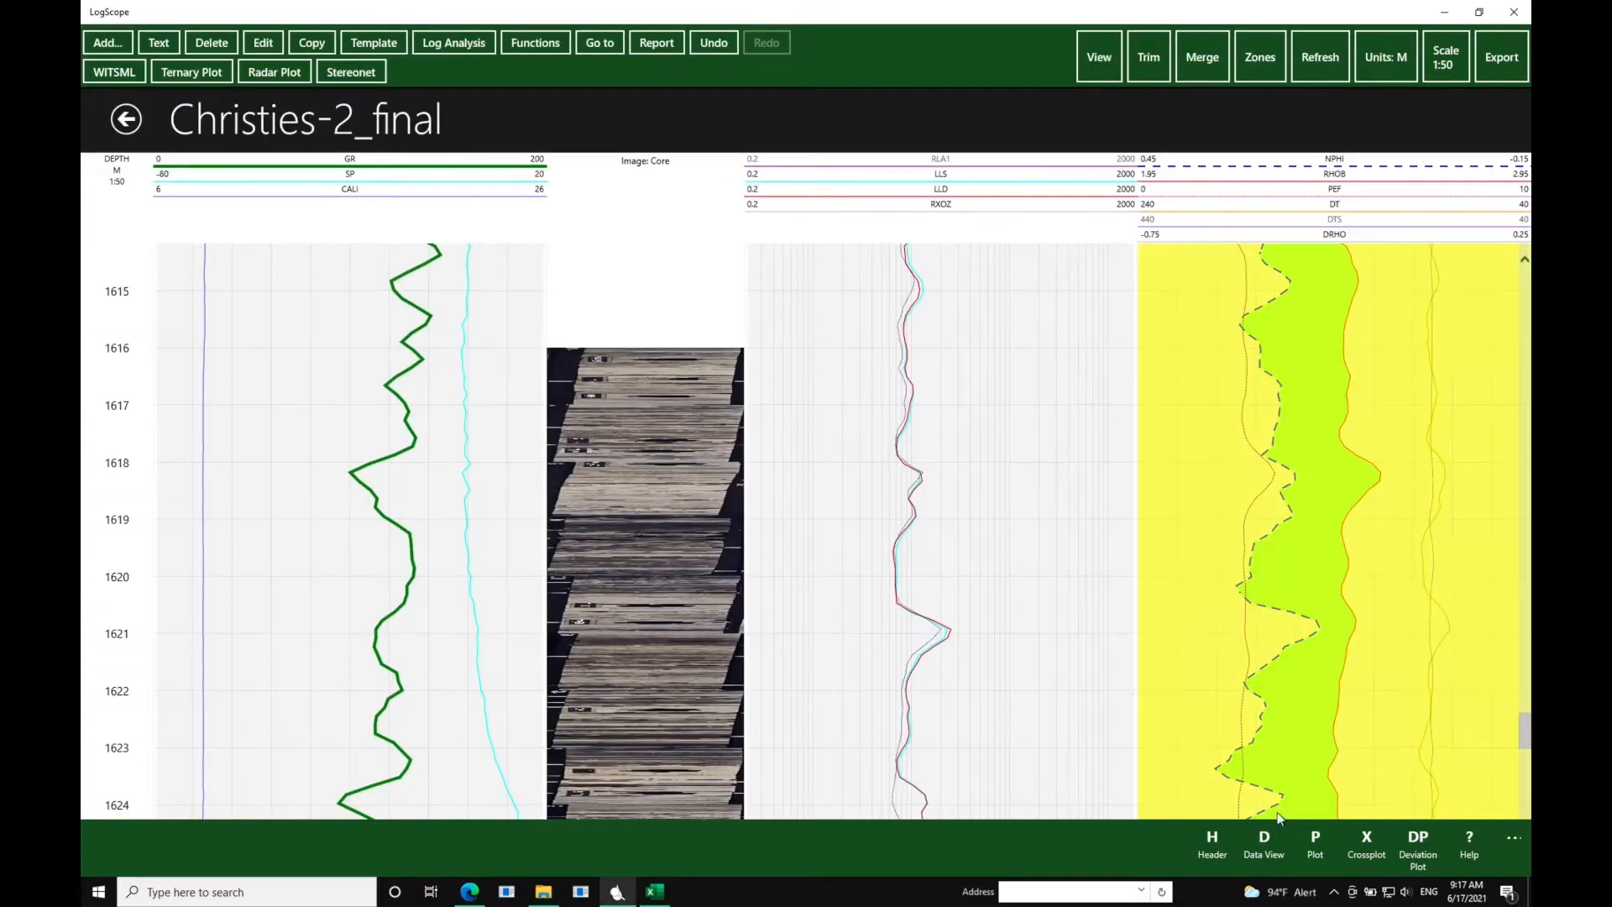
{"action": "left_click", "coordinate": [1267, 839]}
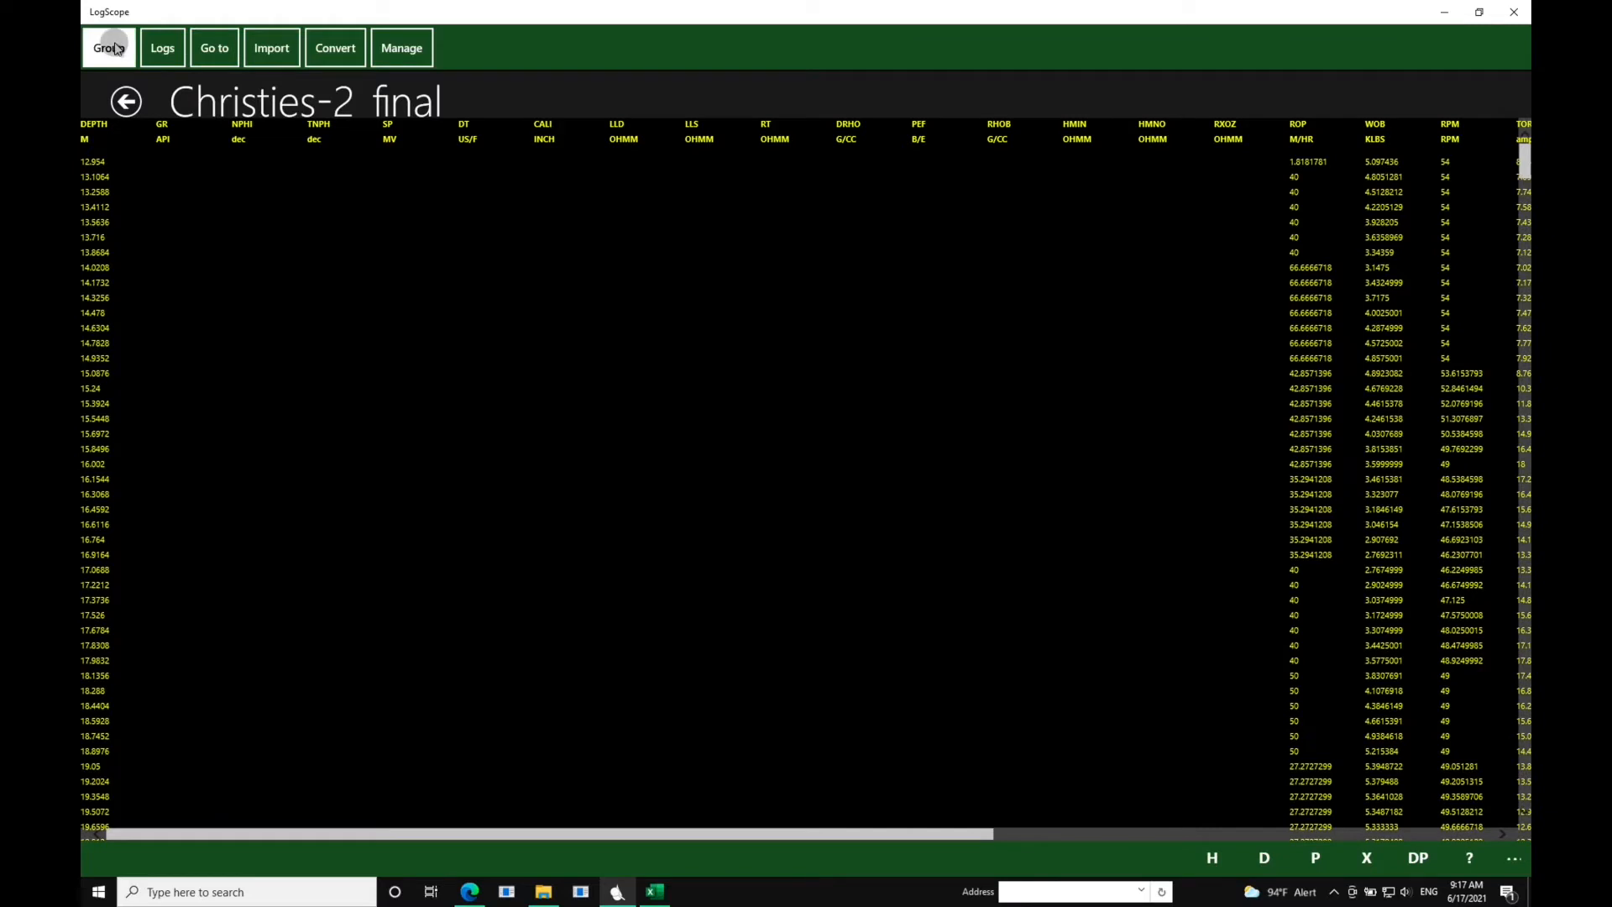
Step: Import the copied Depth and Kh data from the clipboard as tab-delimited columns
{"action": "left_click", "coordinate": [288, 51]}
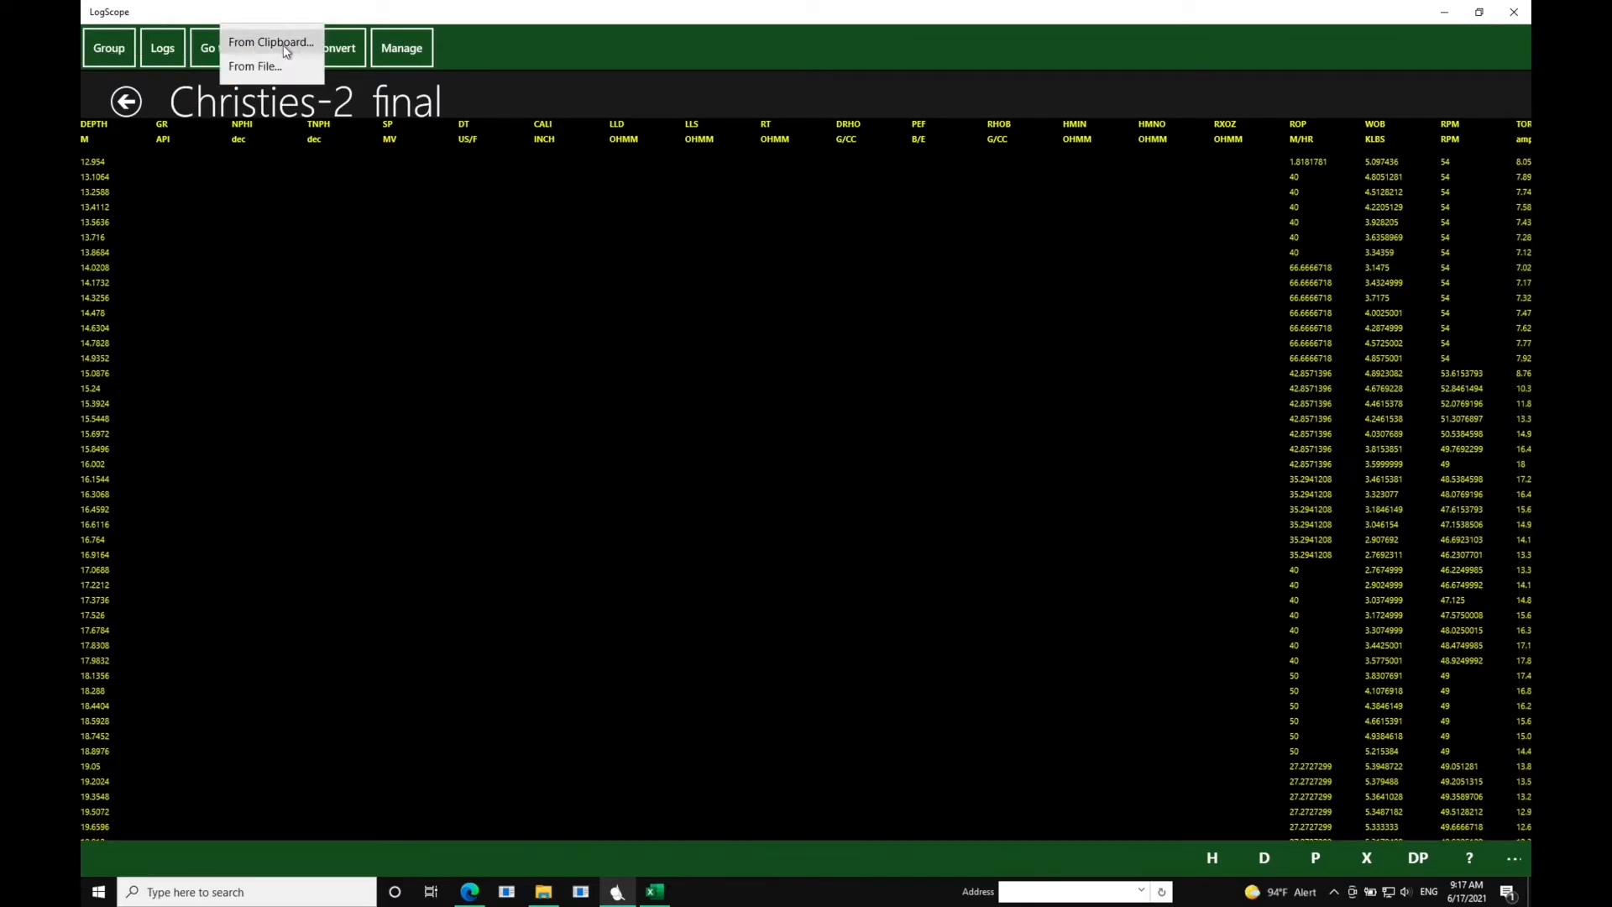
{"action": "left_click", "coordinate": [289, 50]}
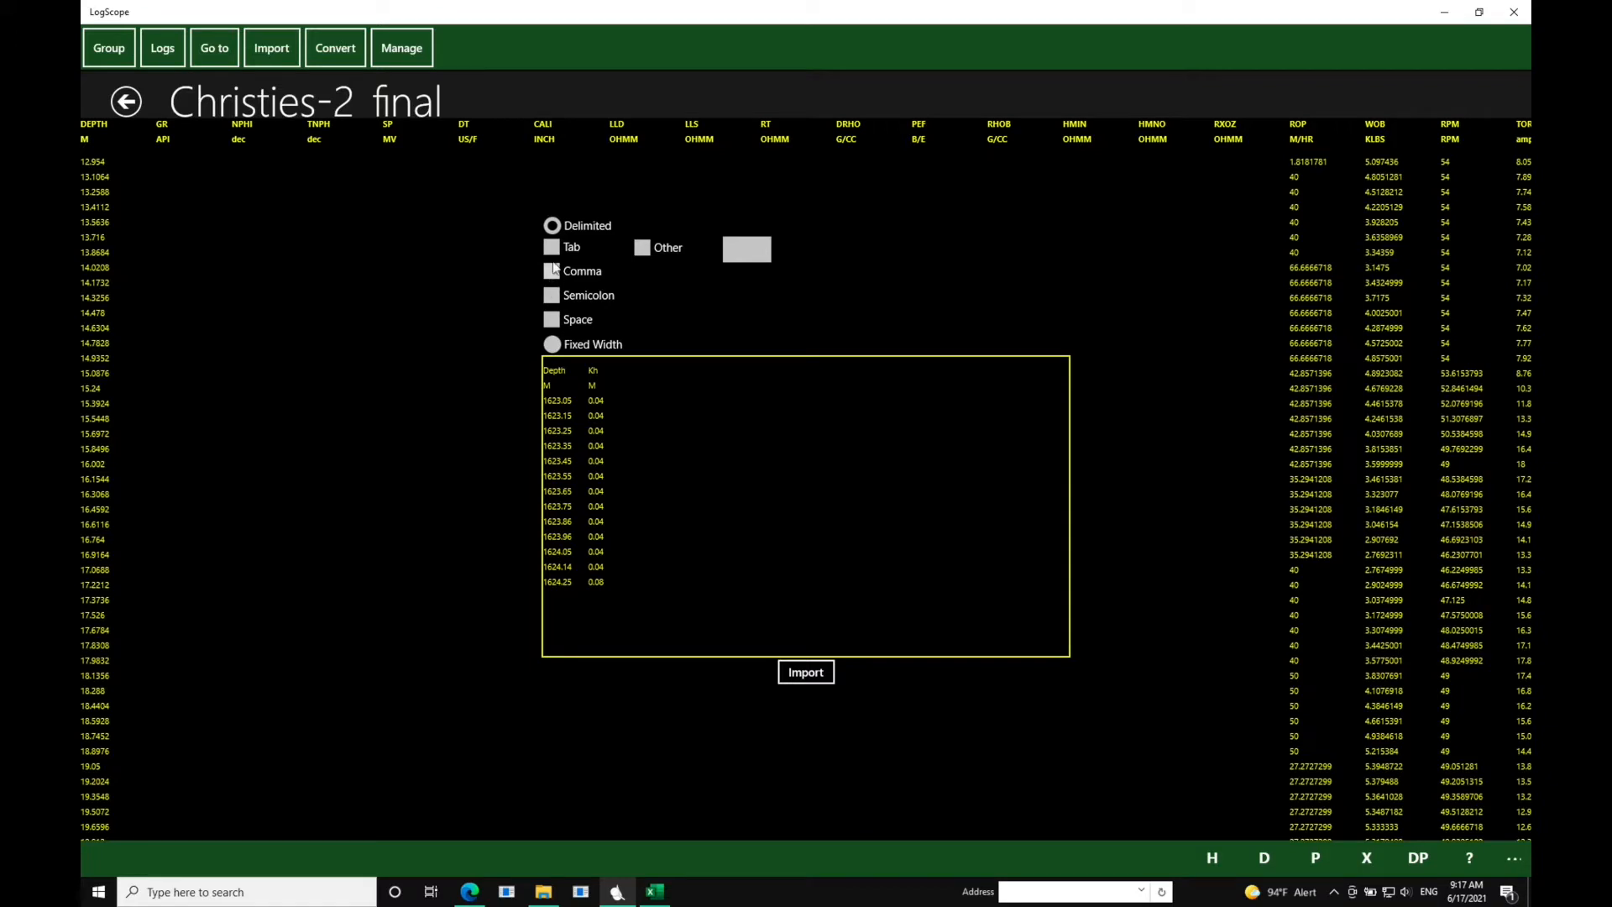
{"action": "left_click", "coordinate": [555, 251]}
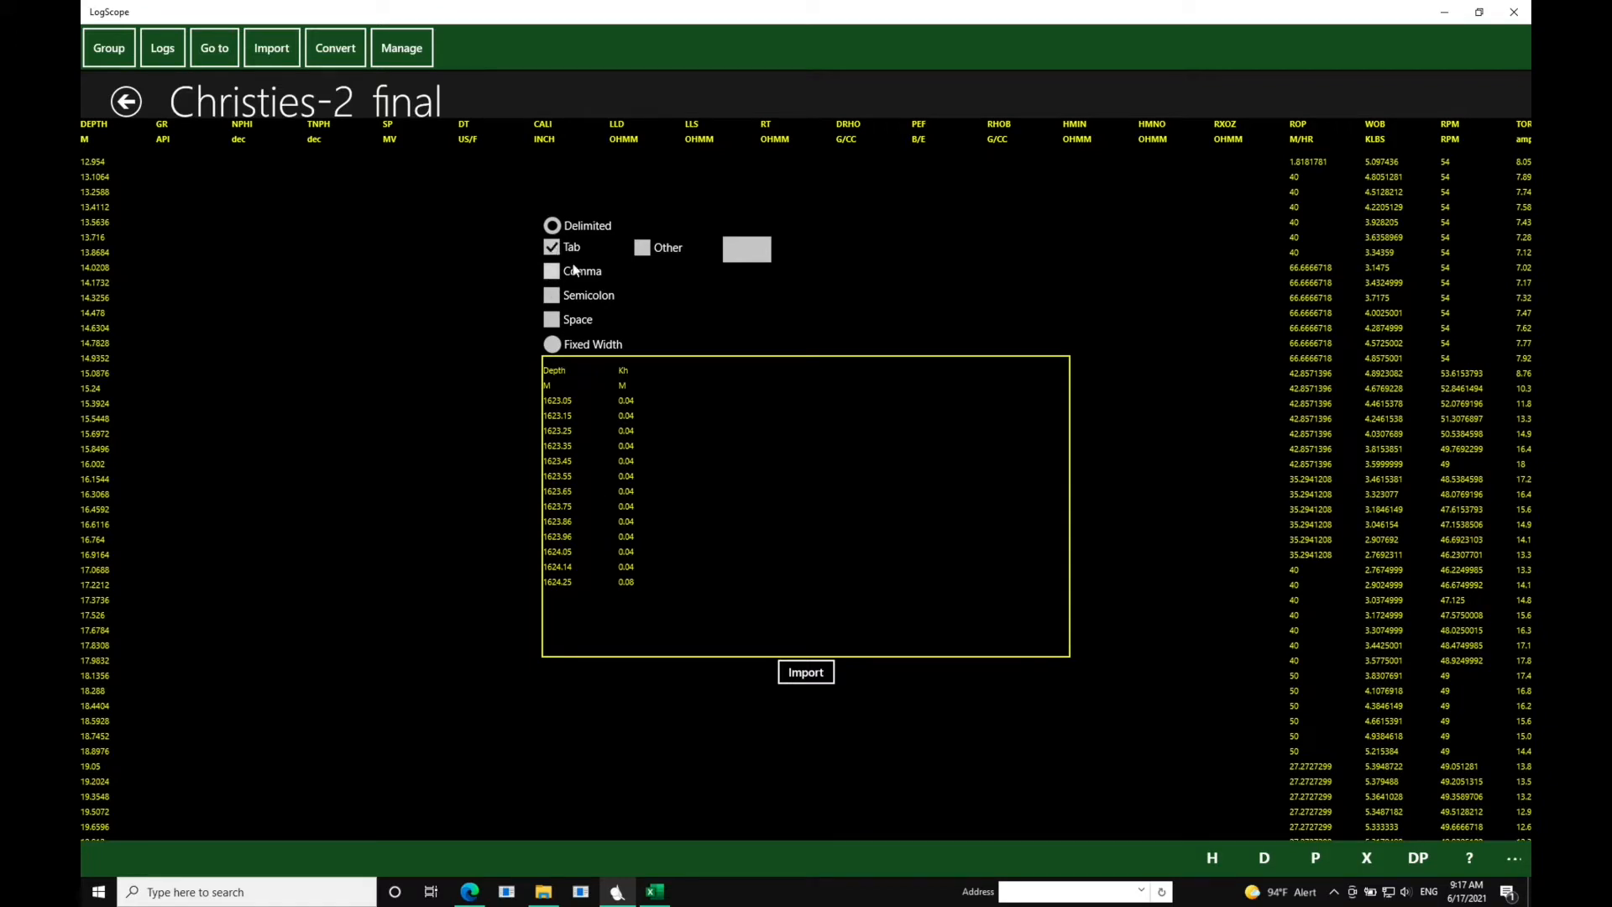
{"action": "left_click", "coordinate": [818, 678]}
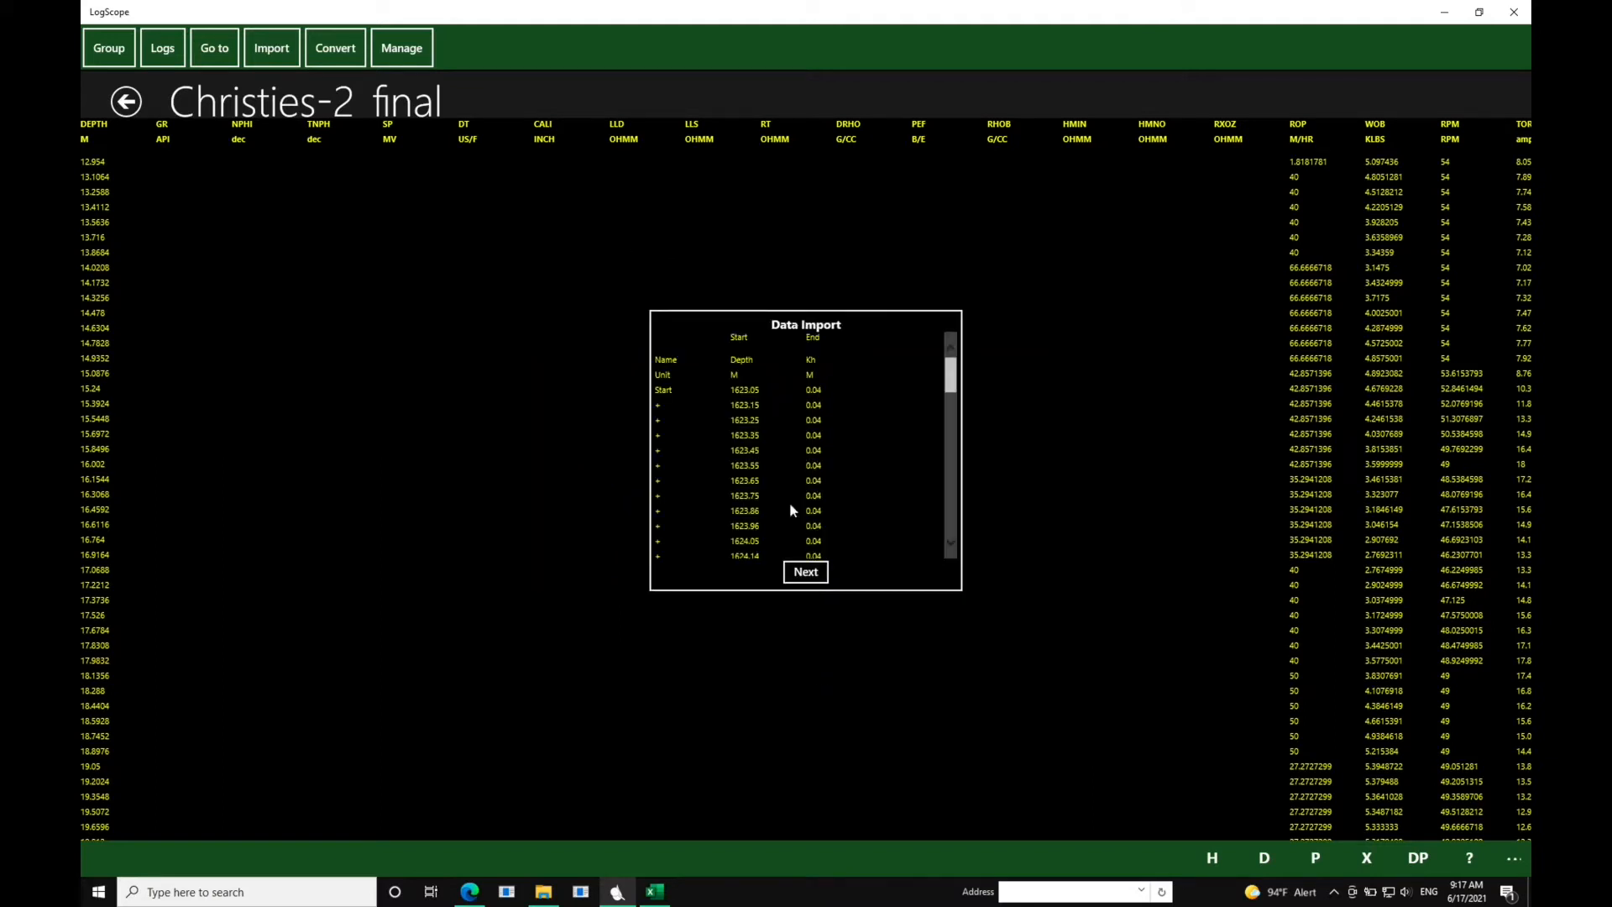
Step: Name the dataset Probe-permeameter, set the Kh unit to MD and finish the discrete import
{"action": "left_click", "coordinate": [806, 572]}
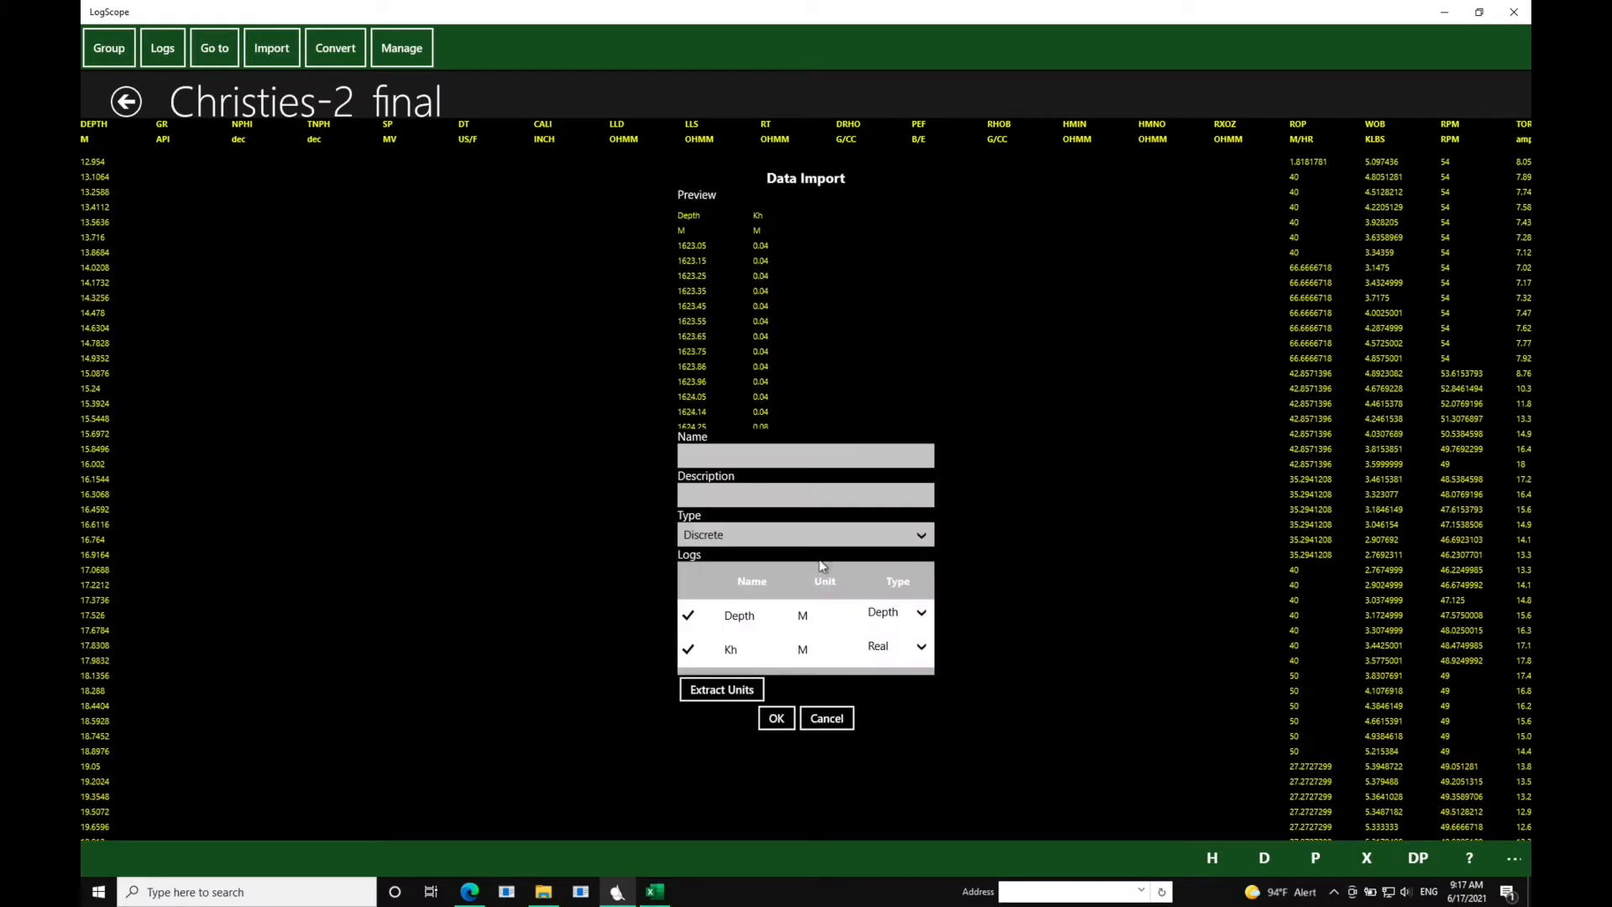
{"action": "left_click", "coordinate": [741, 453]}
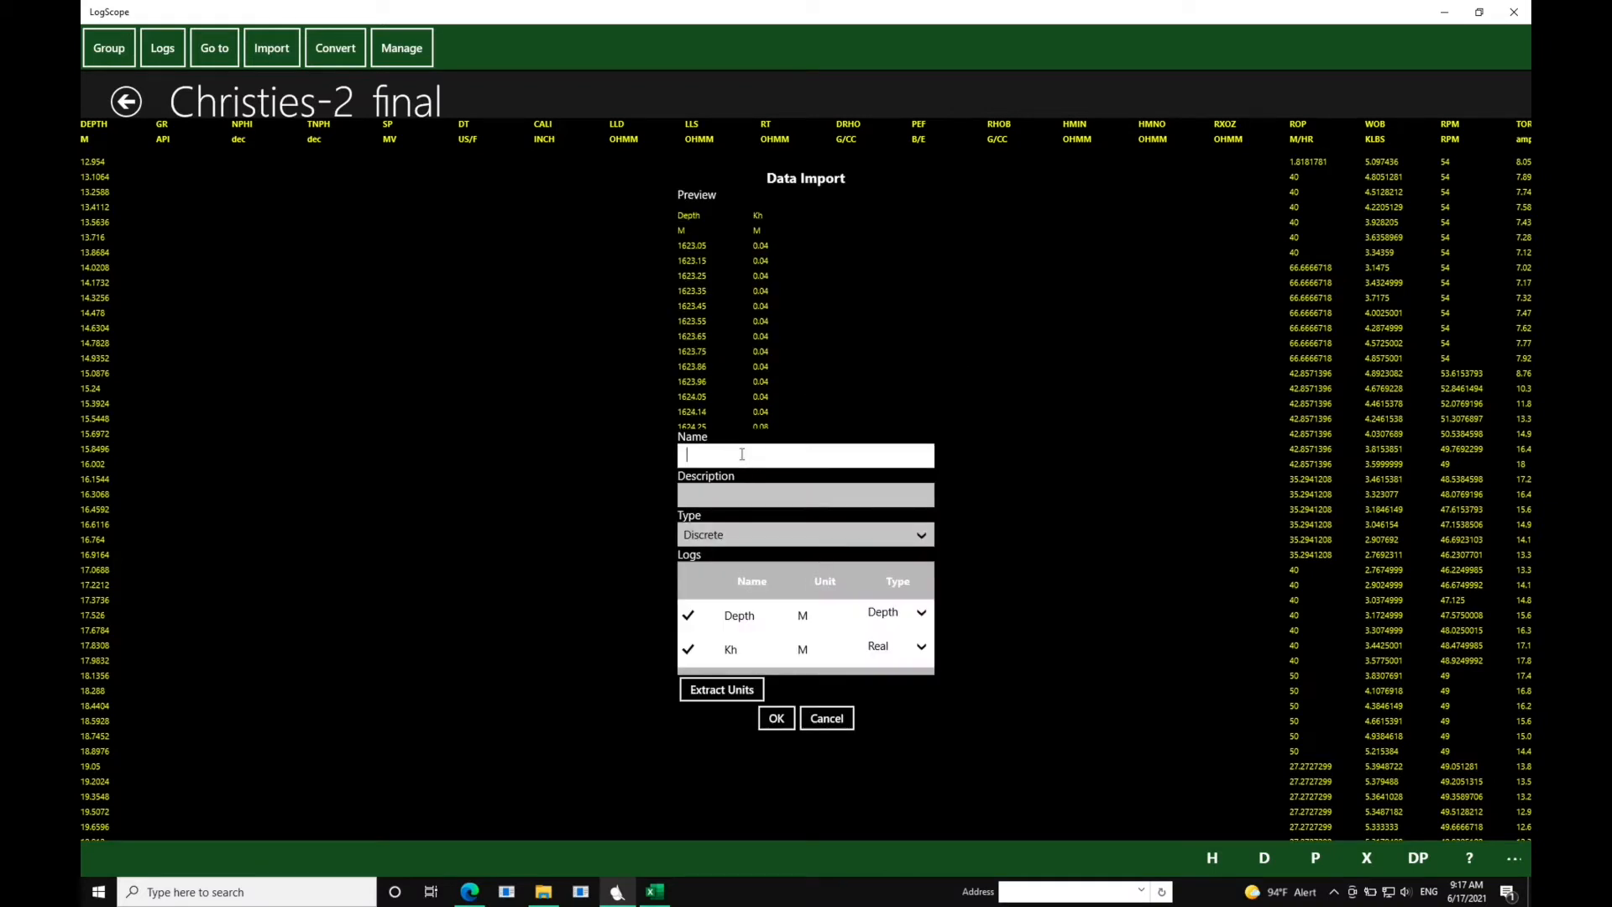
{"action": "type", "text": "Probe-perme"}
{"action": "type", "text": "ater"}
{"action": "left_click", "coordinate": [806, 649]}
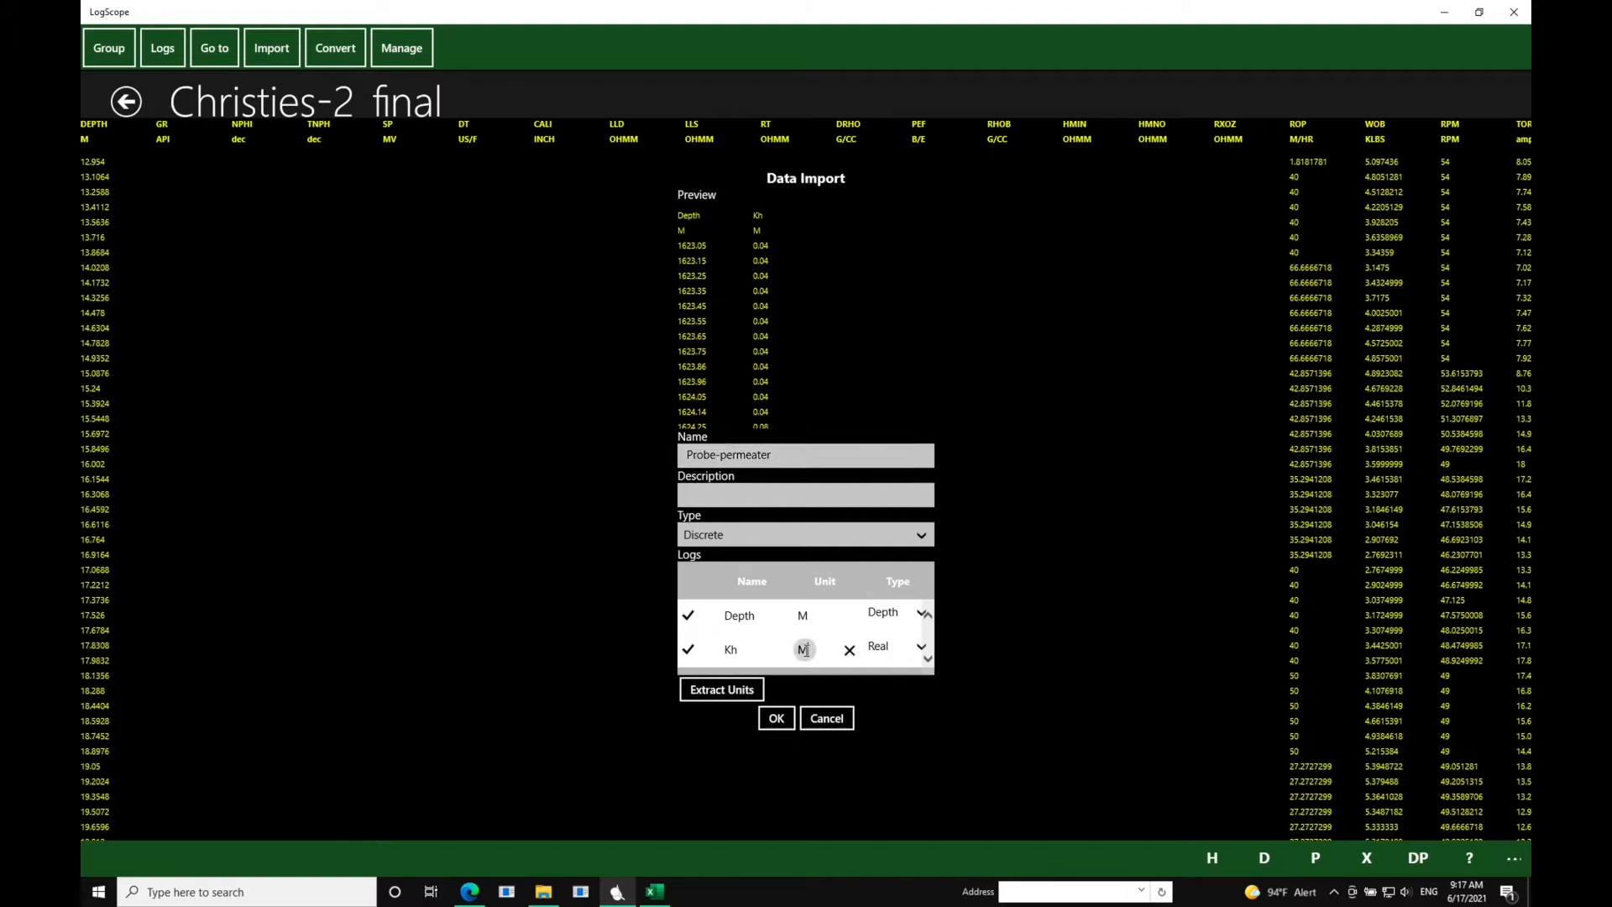
{"action": "left_click_drag", "start_coordinate": [810, 649], "coordinate": [796, 649]}
{"action": "type", "text": "MD"}
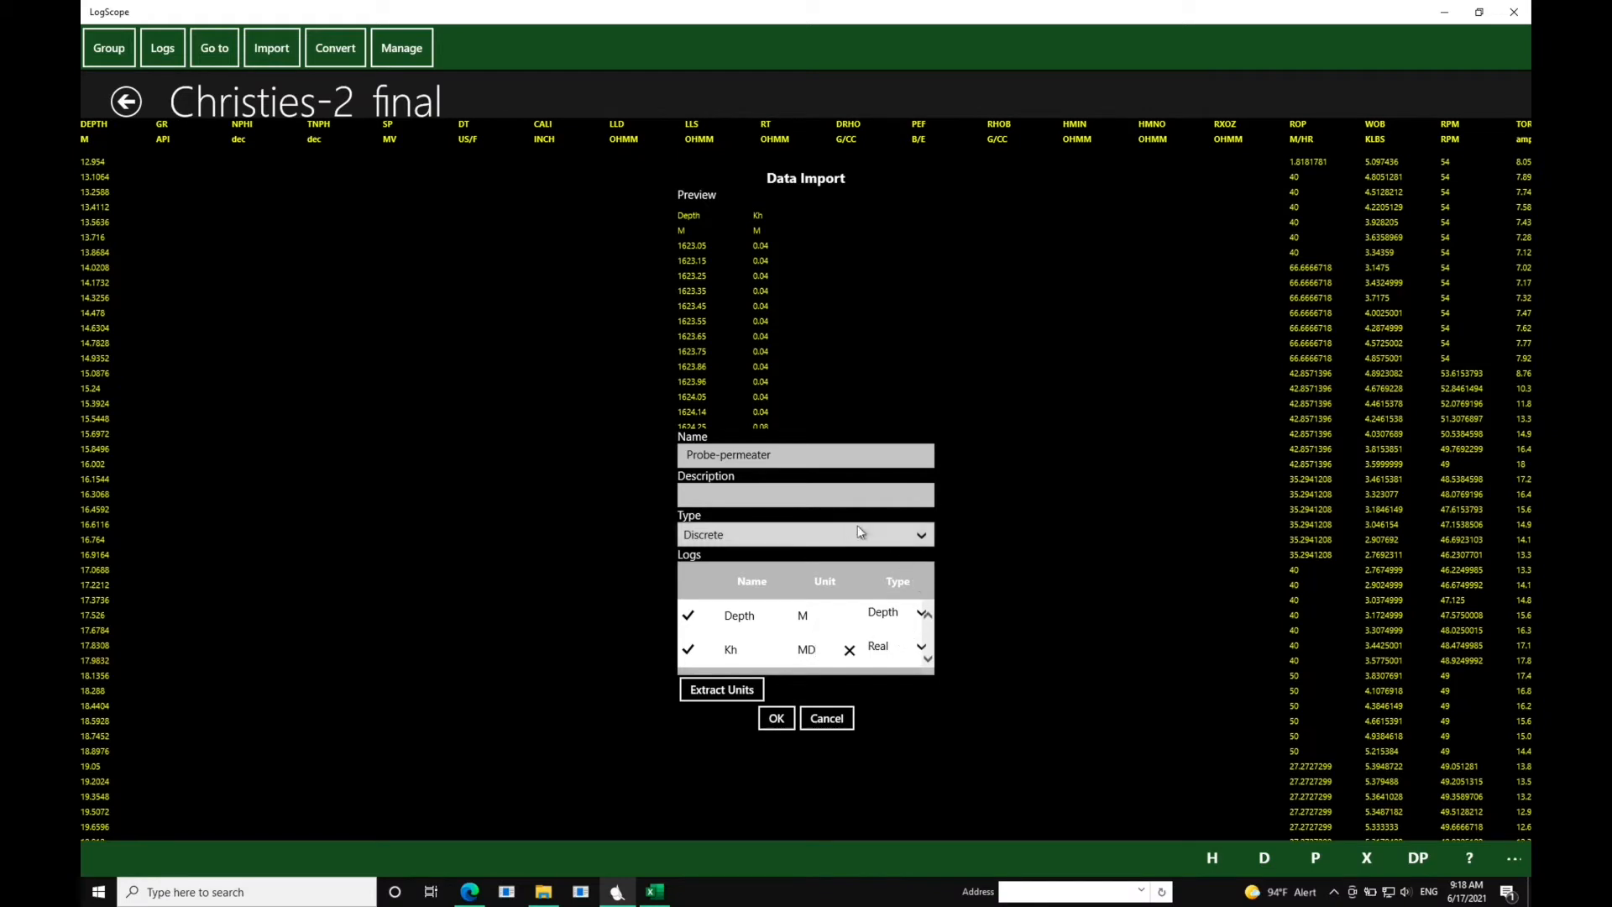
{"action": "left_click", "coordinate": [779, 719]}
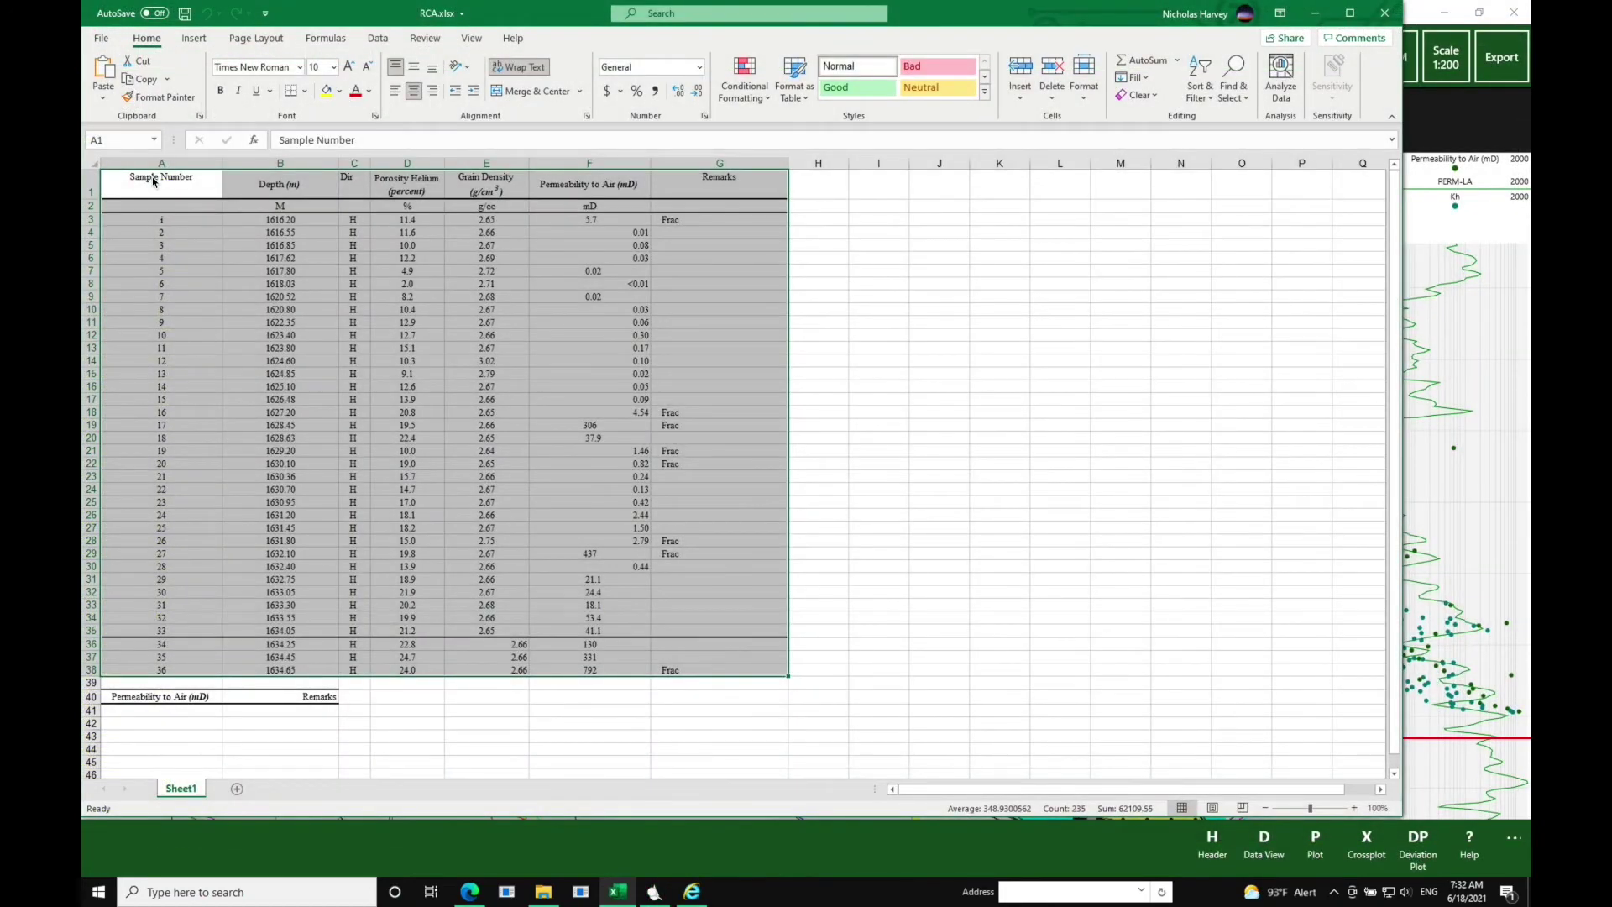
Step: Copy the whole routine core analysis table A1:G38 and return to the LogScope well
{"action": "left_click", "coordinate": [154, 181]}
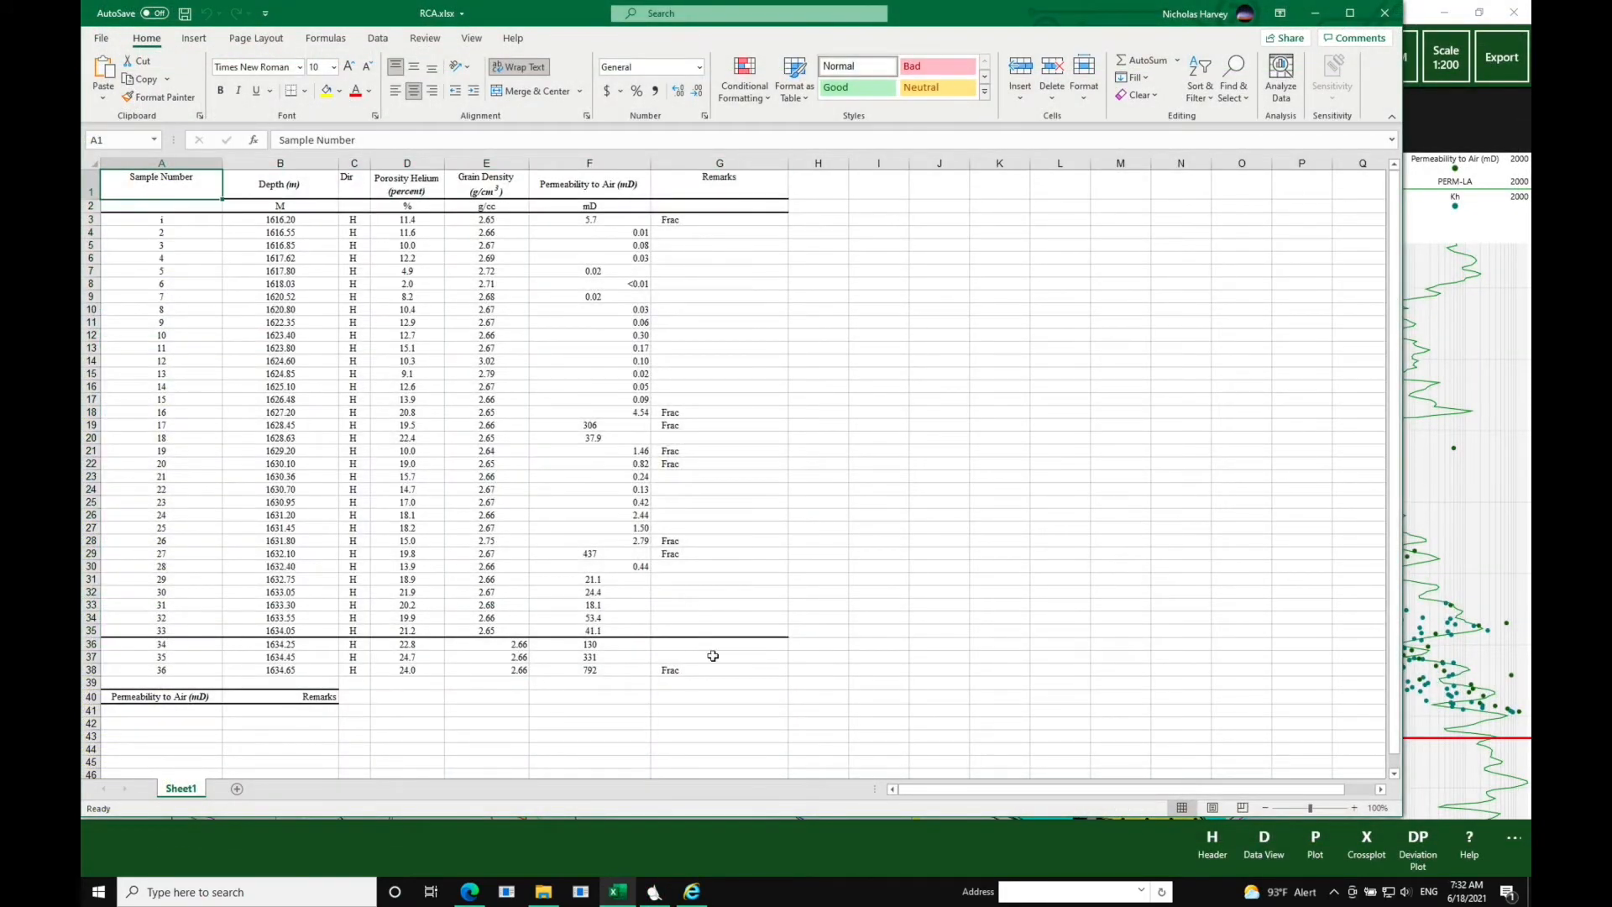
{"action": "left_click", "coordinate": [736, 671], "text": "shift"}
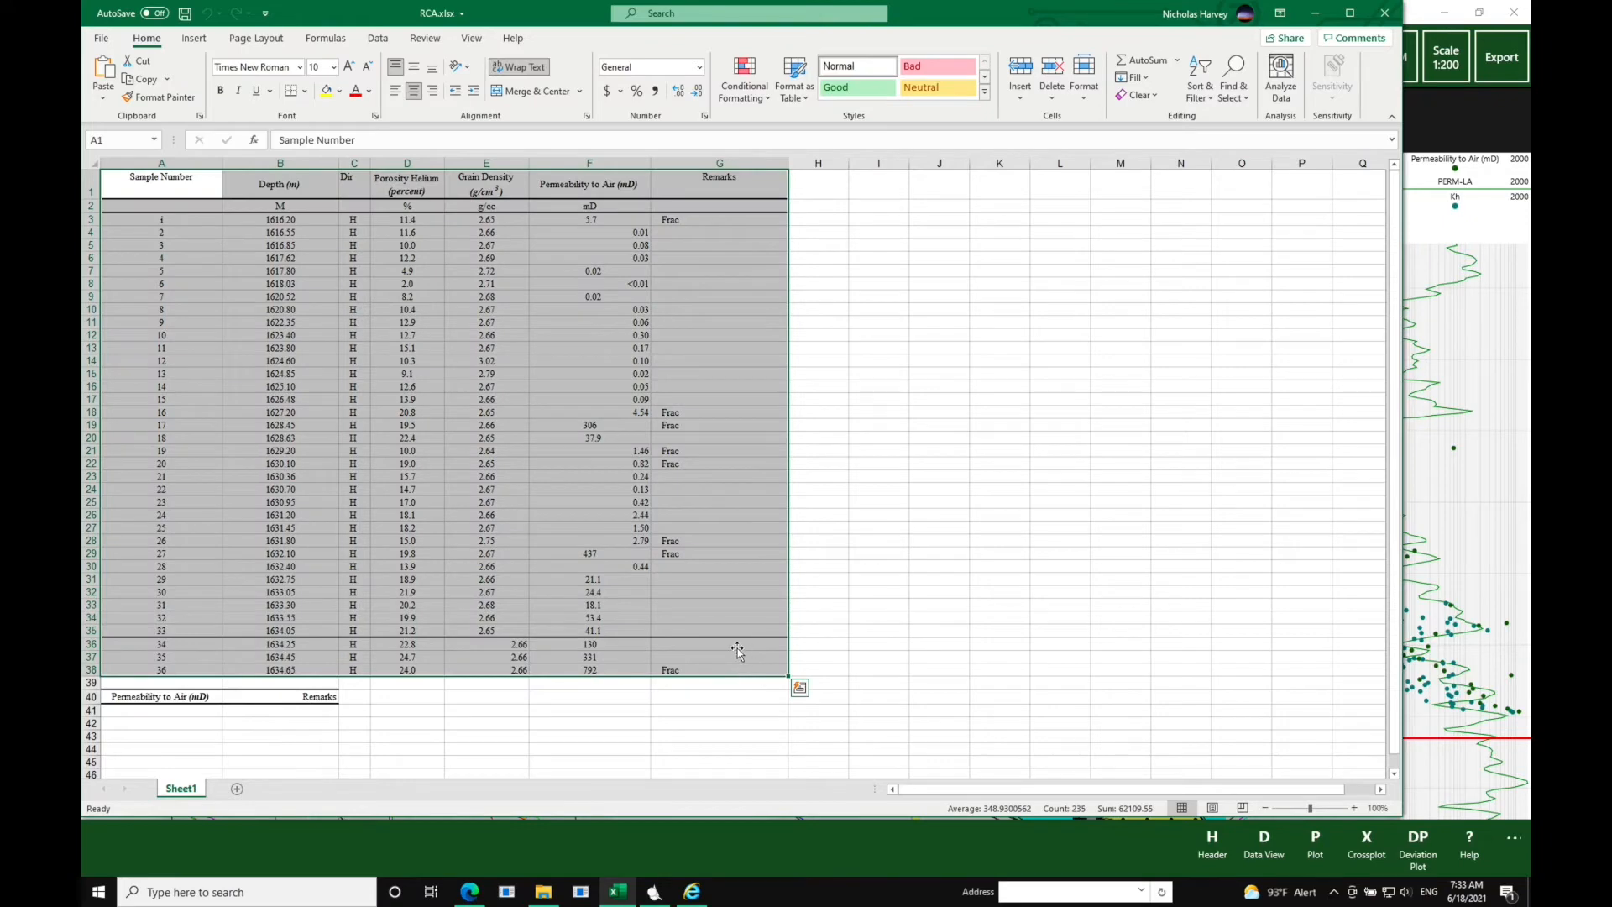
{"action": "key", "text": "ctrl+c"}
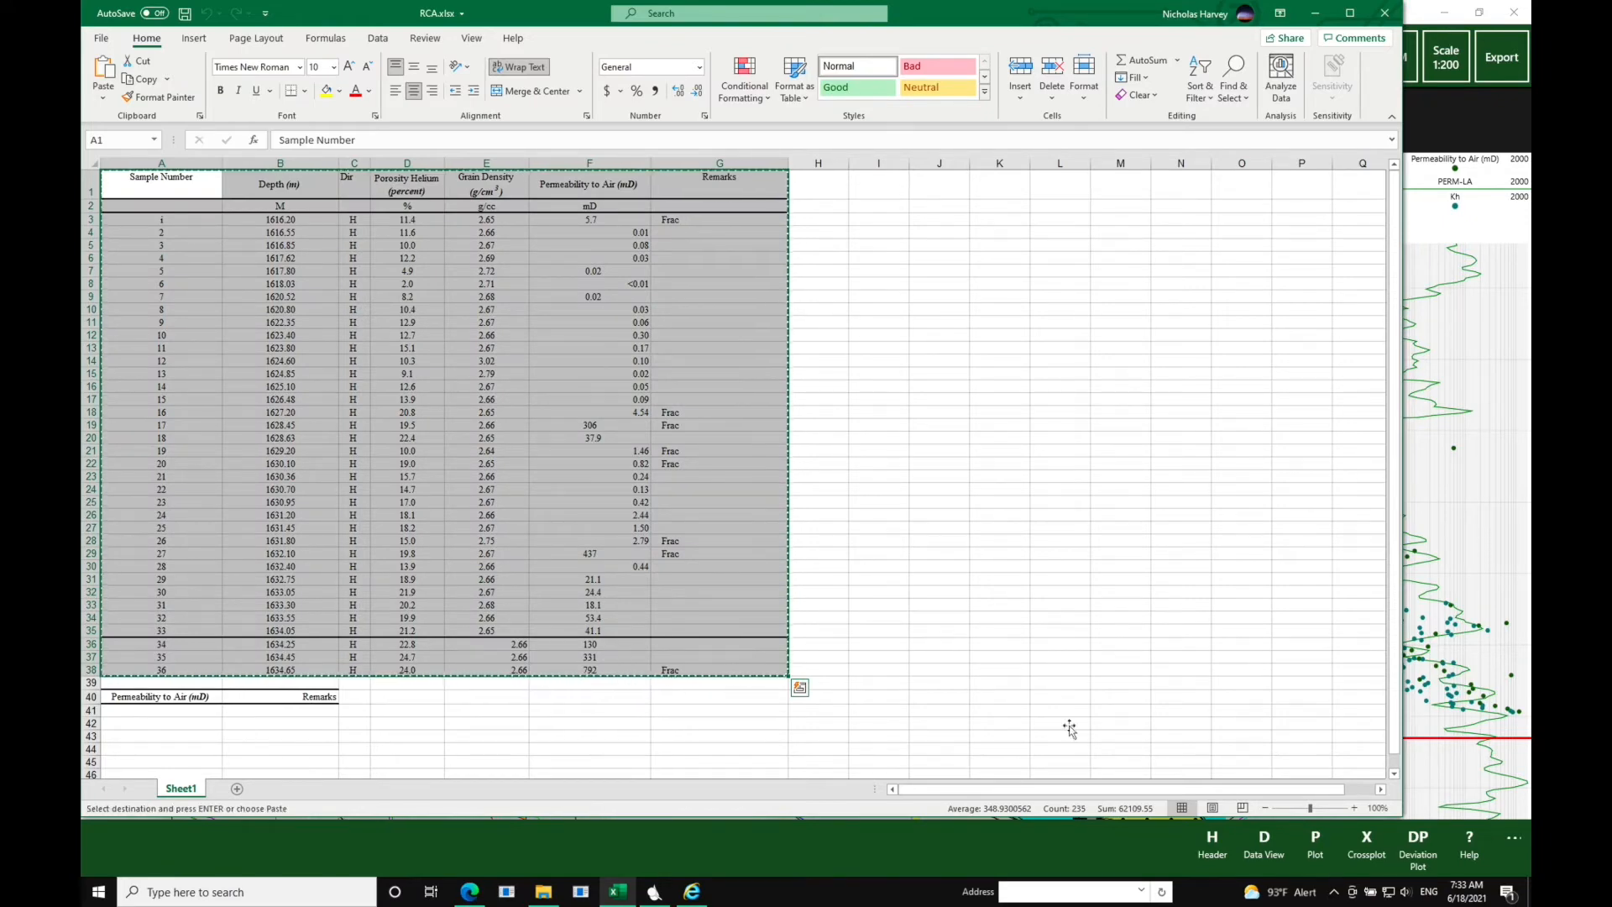
{"action": "left_click", "coordinate": [1264, 837]}
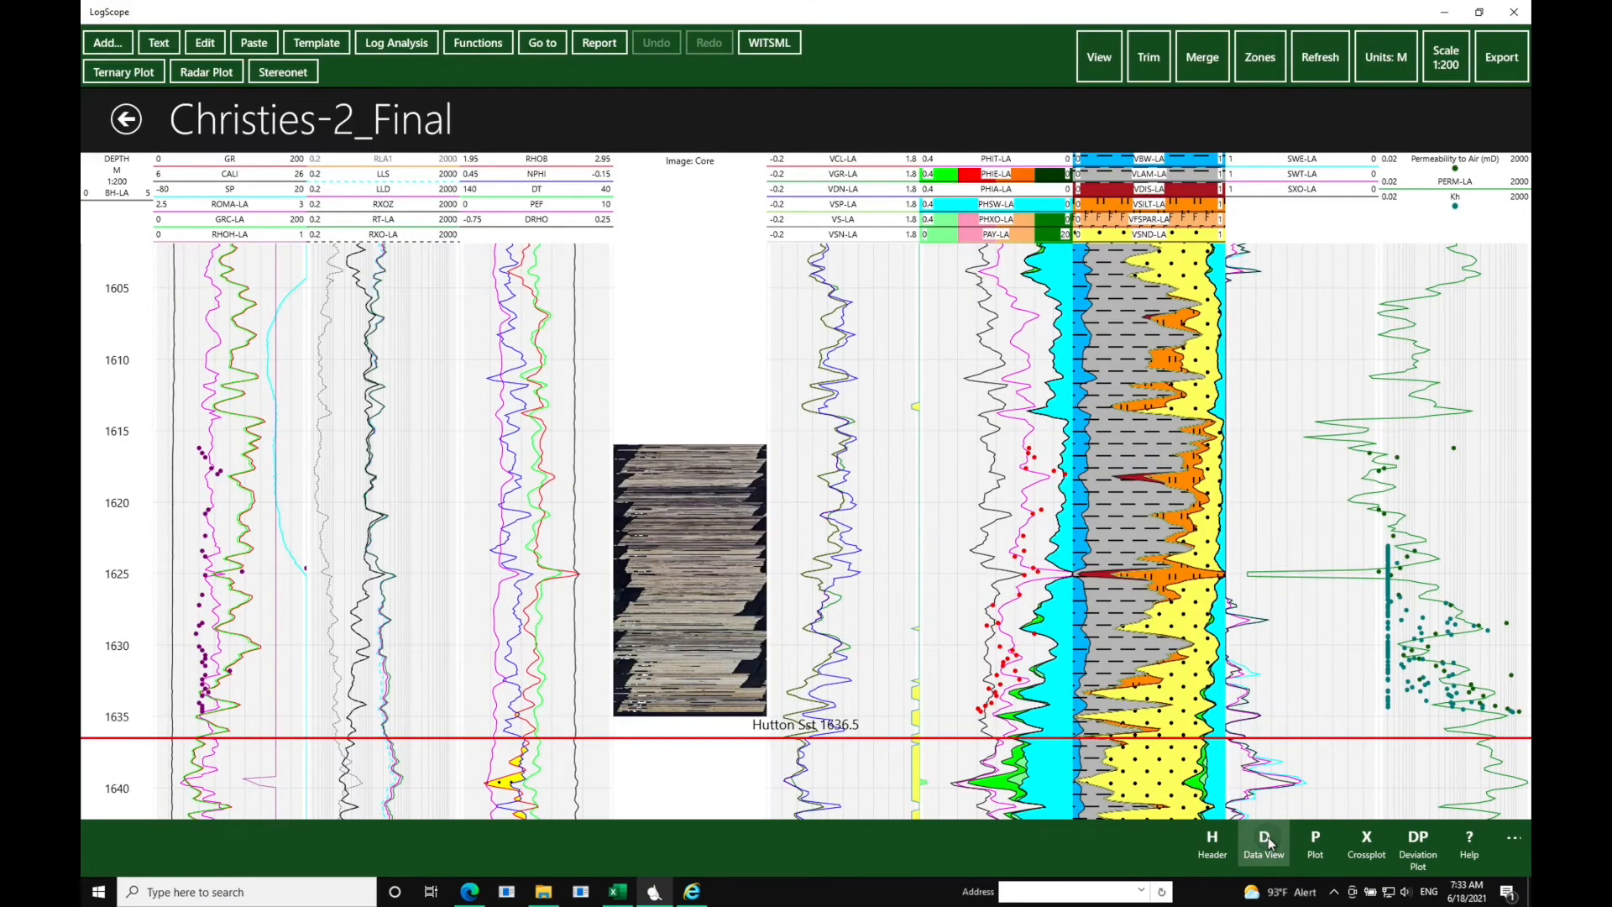
{"action": "mouse_move", "coordinate": [806, 832]}
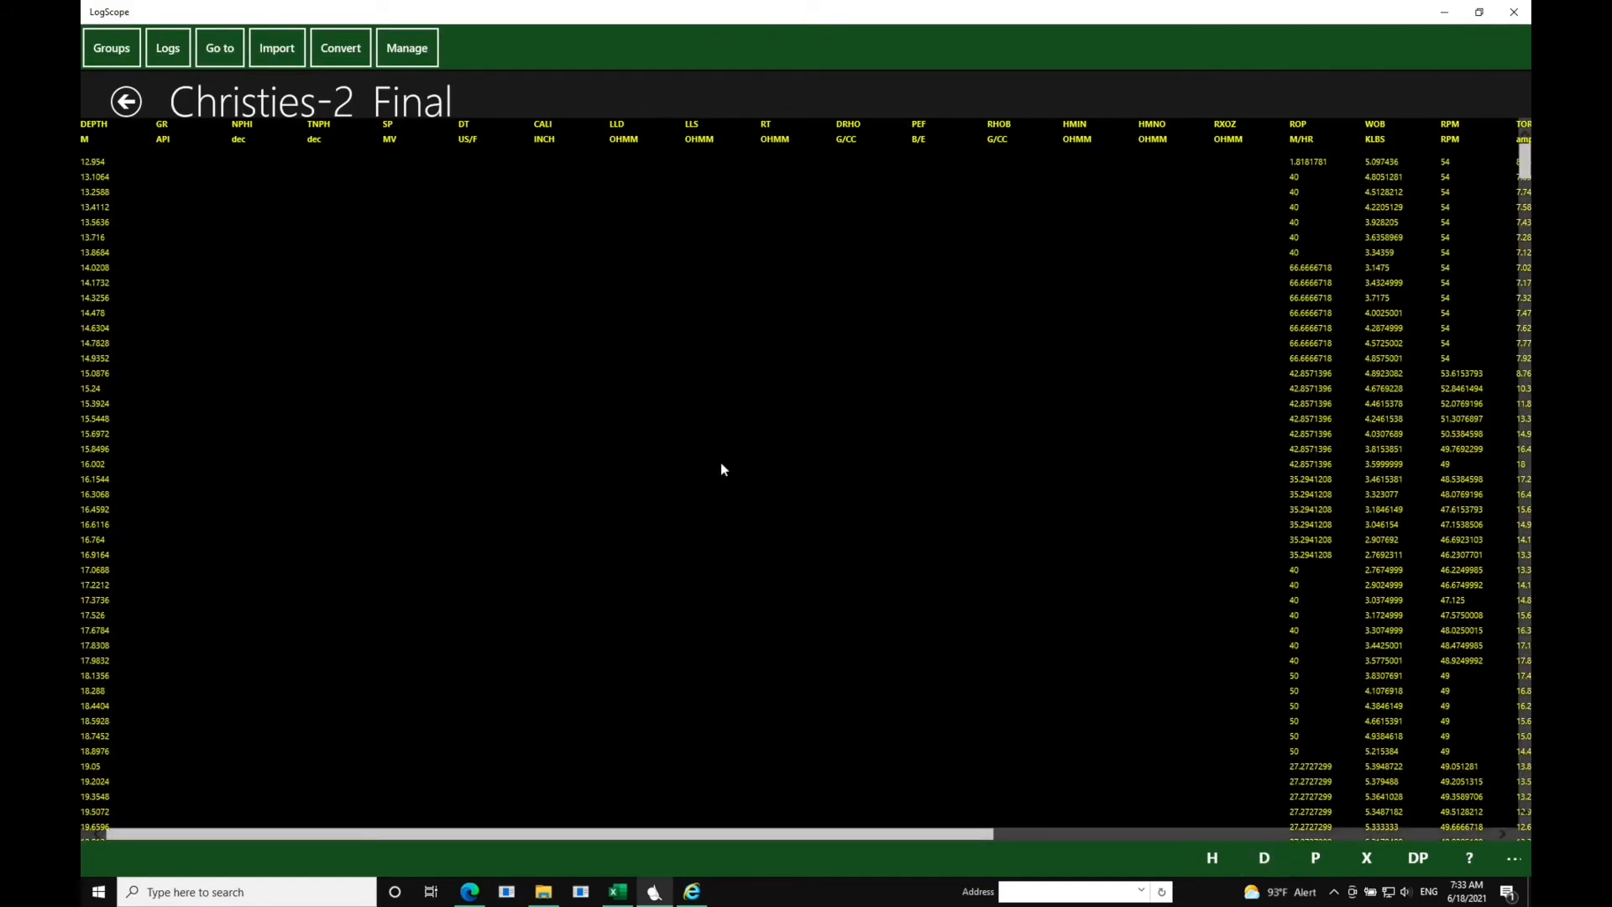
Step: Import the copied core table from the clipboard as tab-delimited columns and advance to dataset settings
{"action": "left_click", "coordinate": [276, 48]}
{"action": "left_click", "coordinate": [277, 49]}
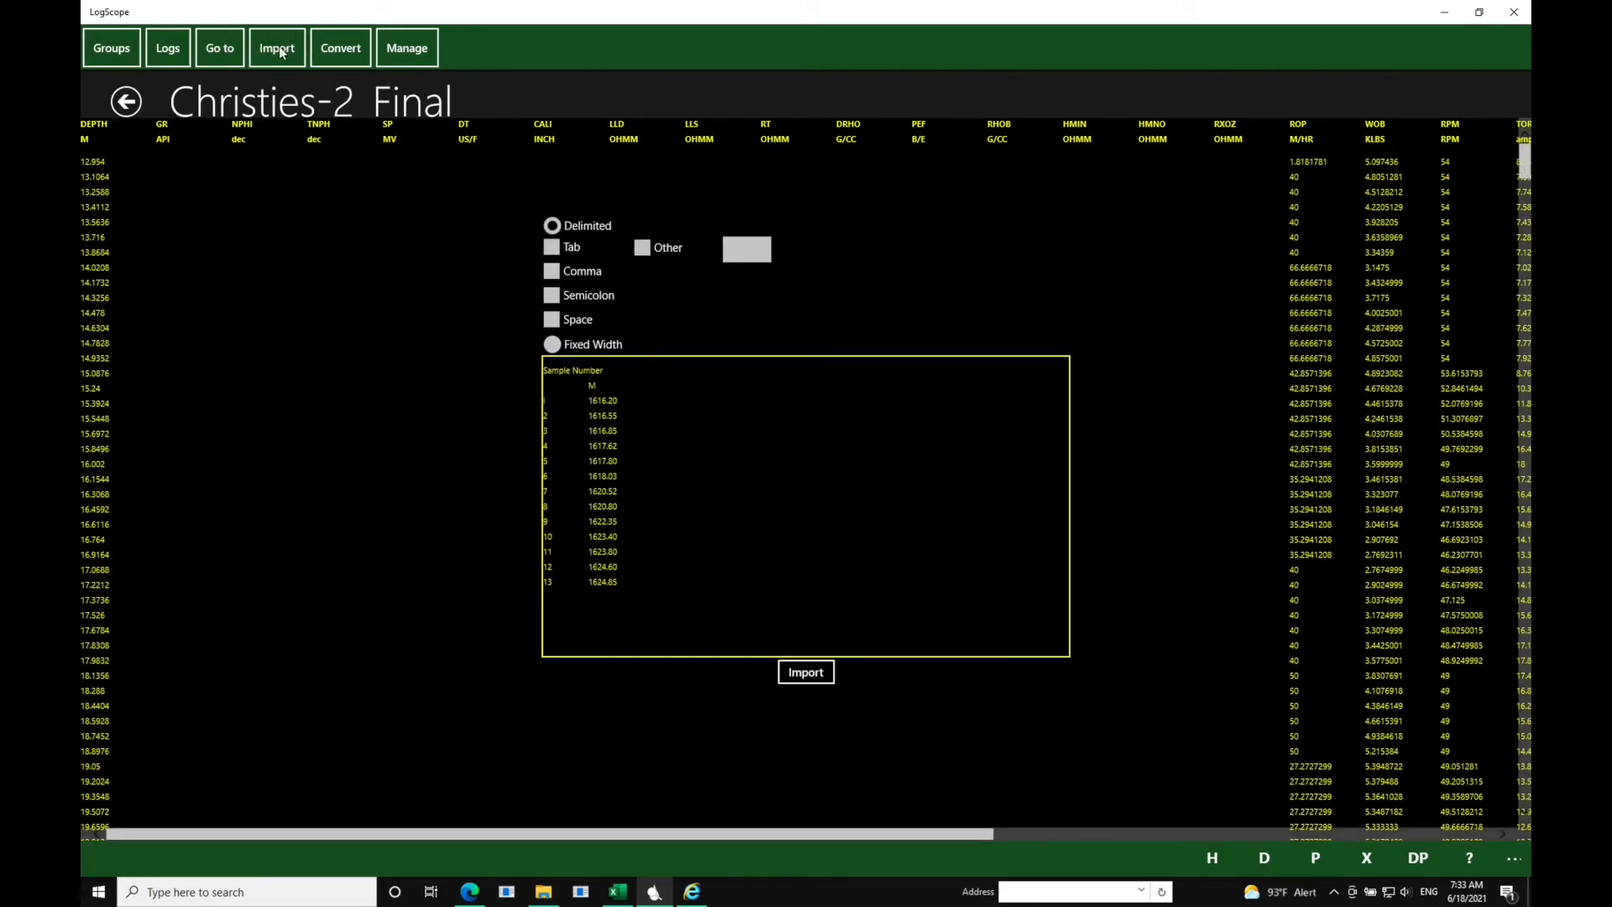
{"action": "left_click", "coordinate": [551, 247]}
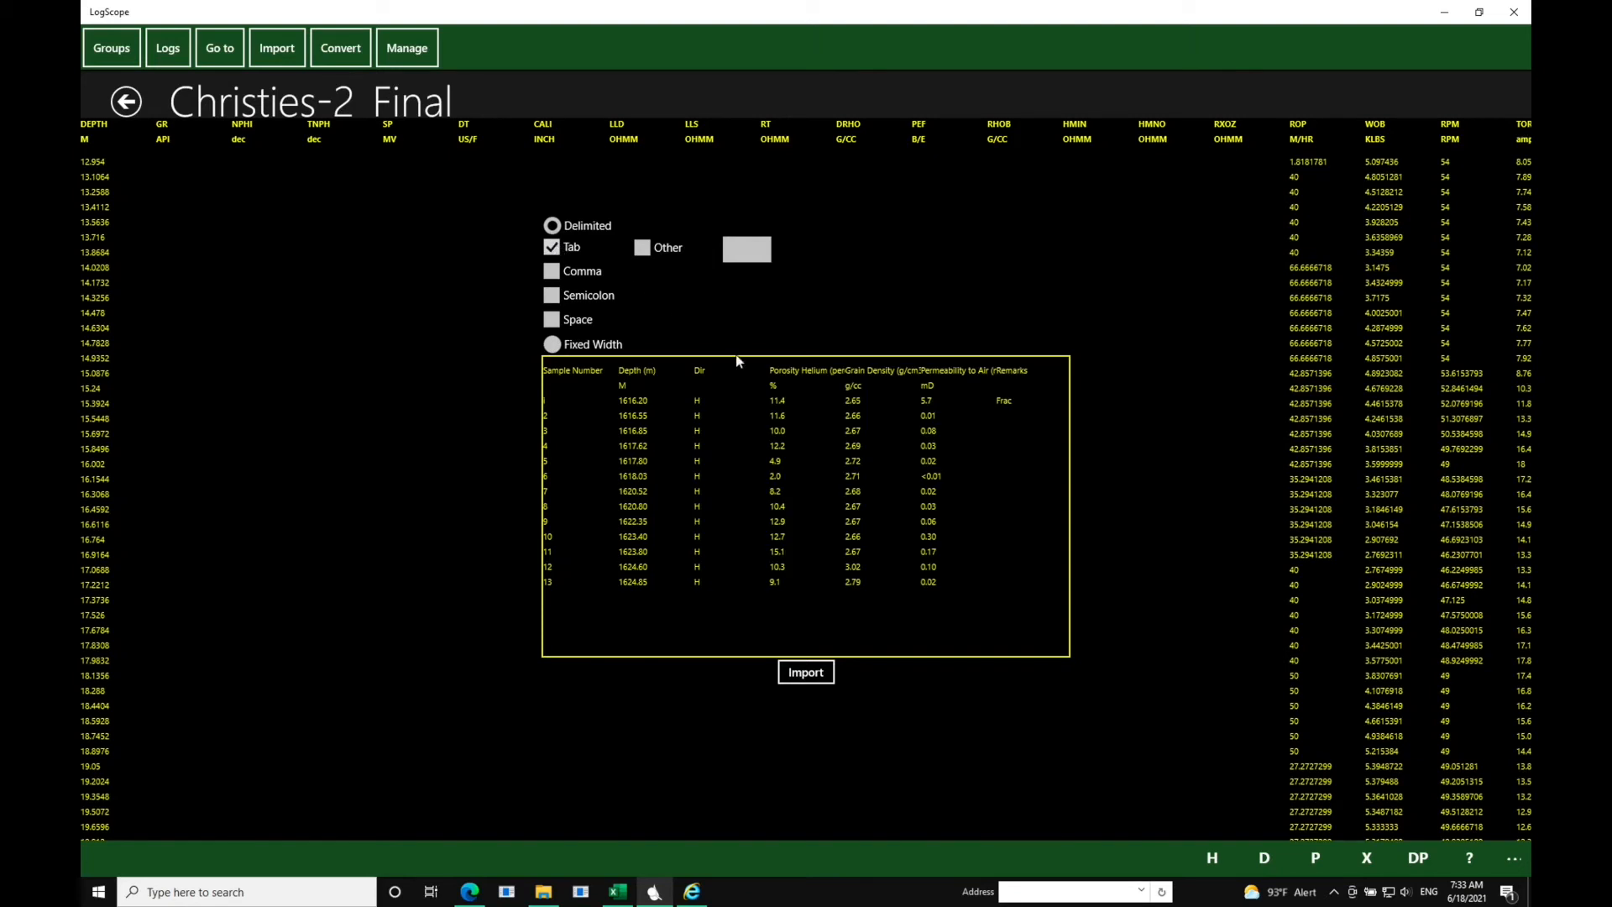
{"action": "left_click", "coordinate": [822, 675]}
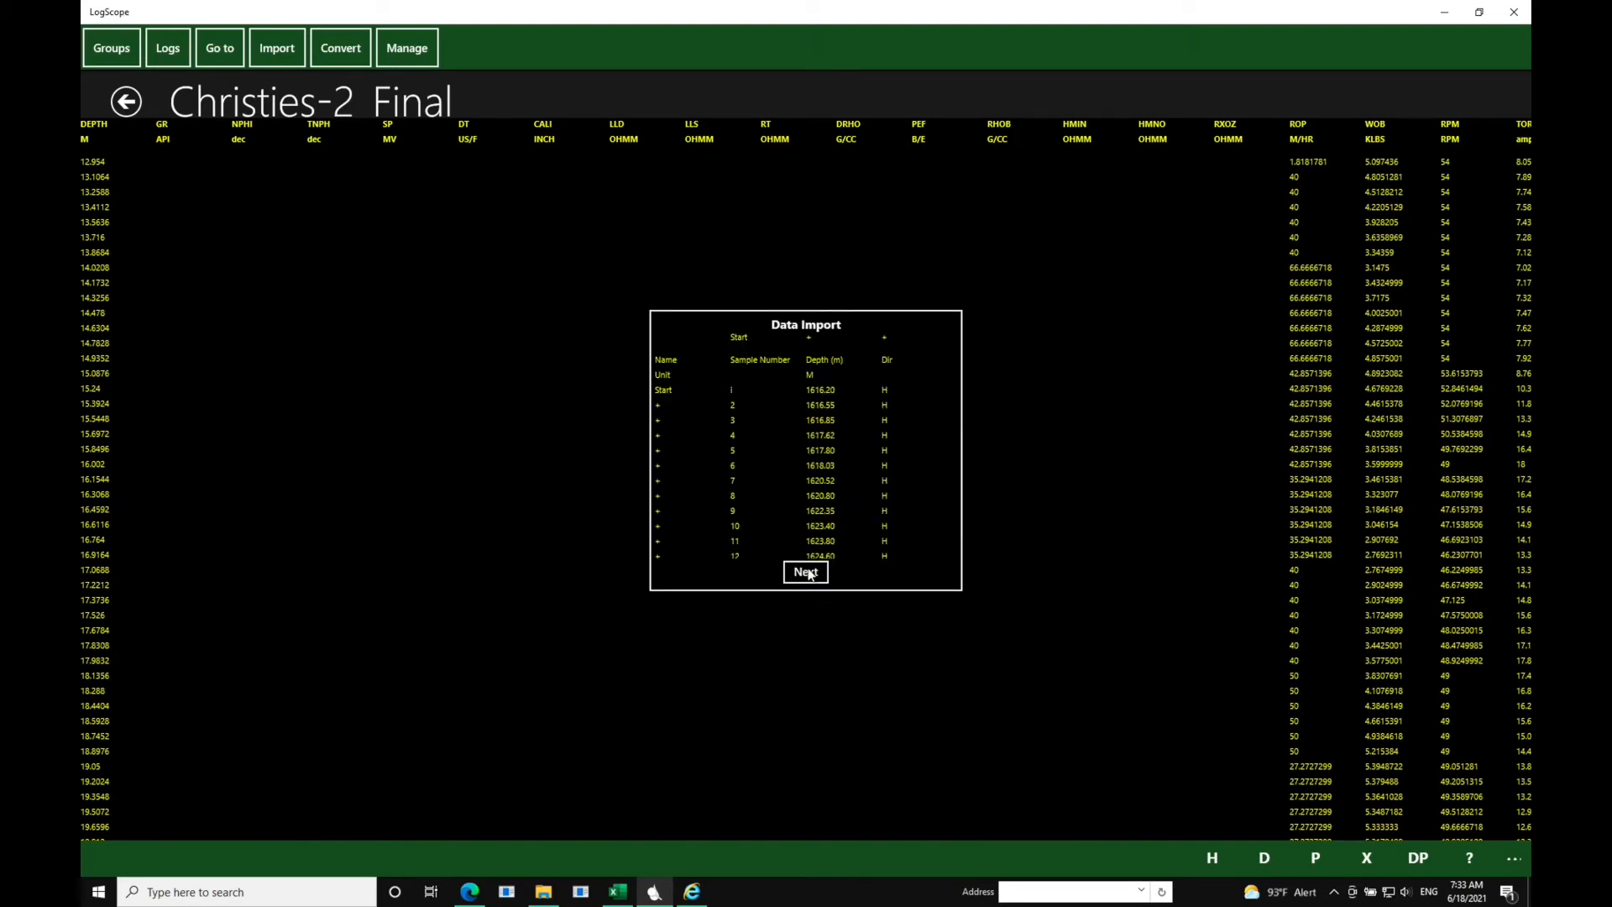
{"action": "left_click", "coordinate": [806, 572]}
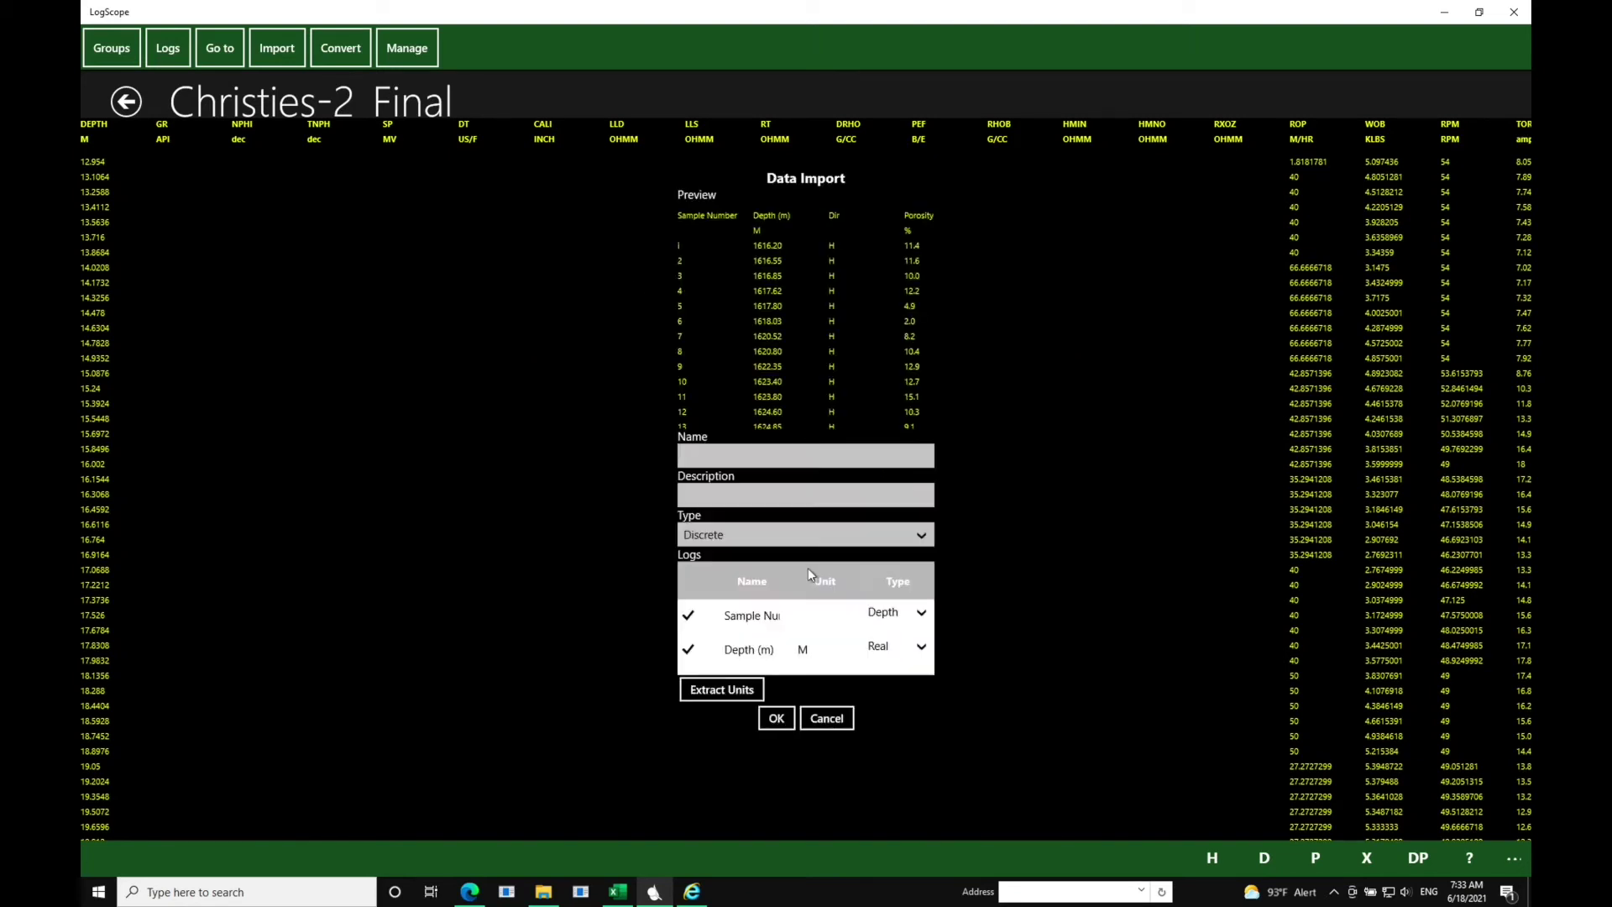
Step: Set Sample Number to Real, Depth (m) as the depth index and Permeability to Real
{"action": "left_click", "coordinate": [920, 615]}
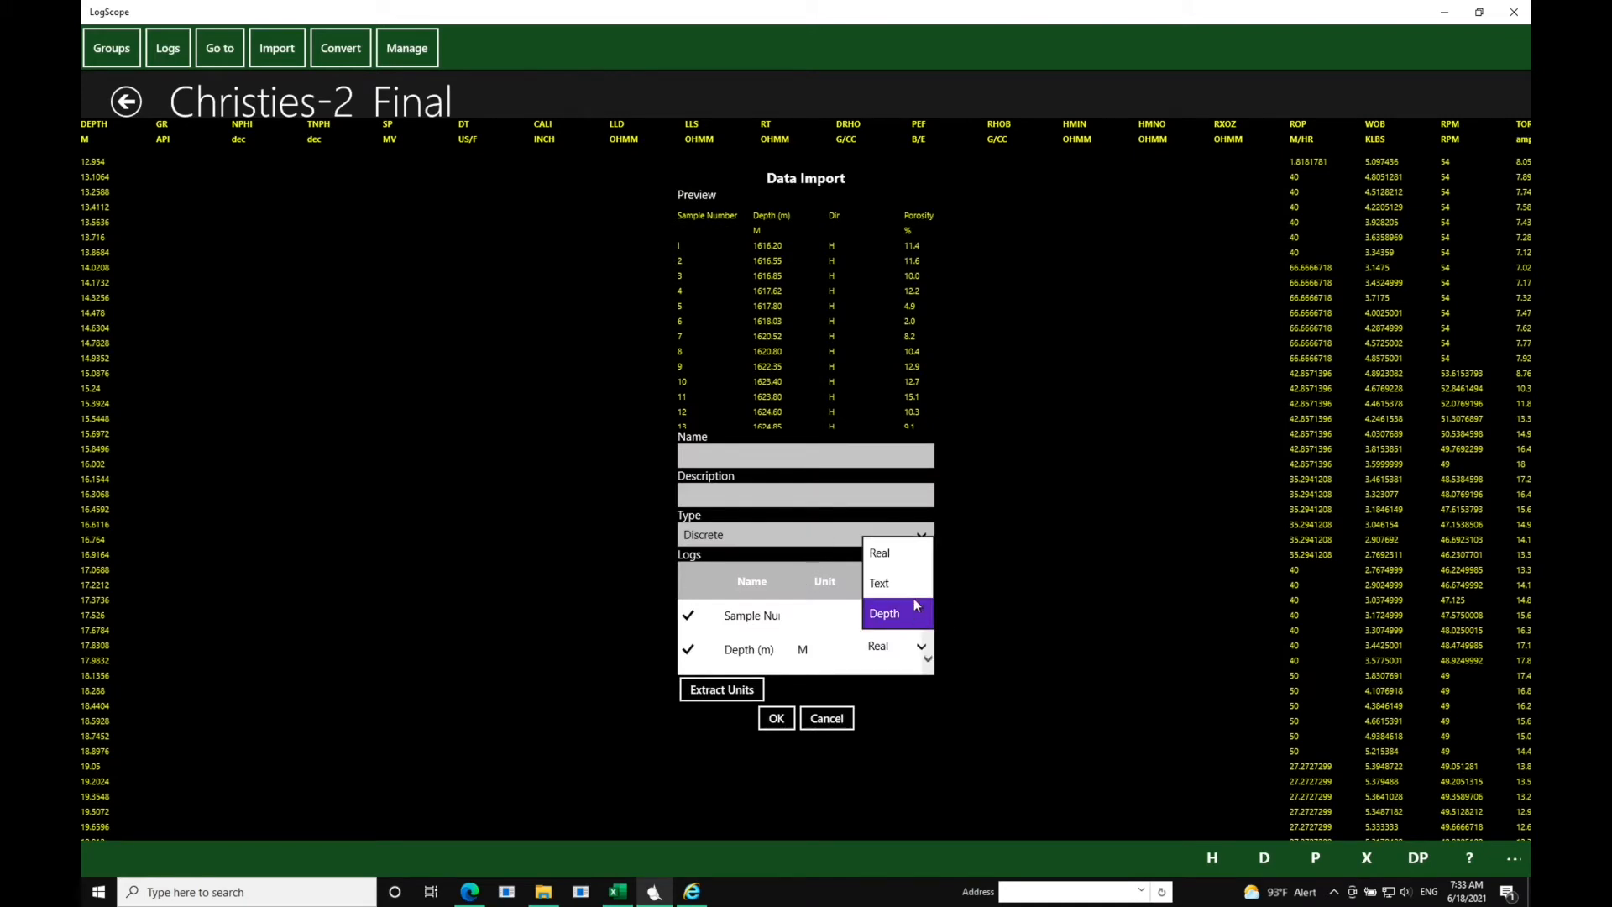
{"action": "left_click", "coordinate": [894, 554]}
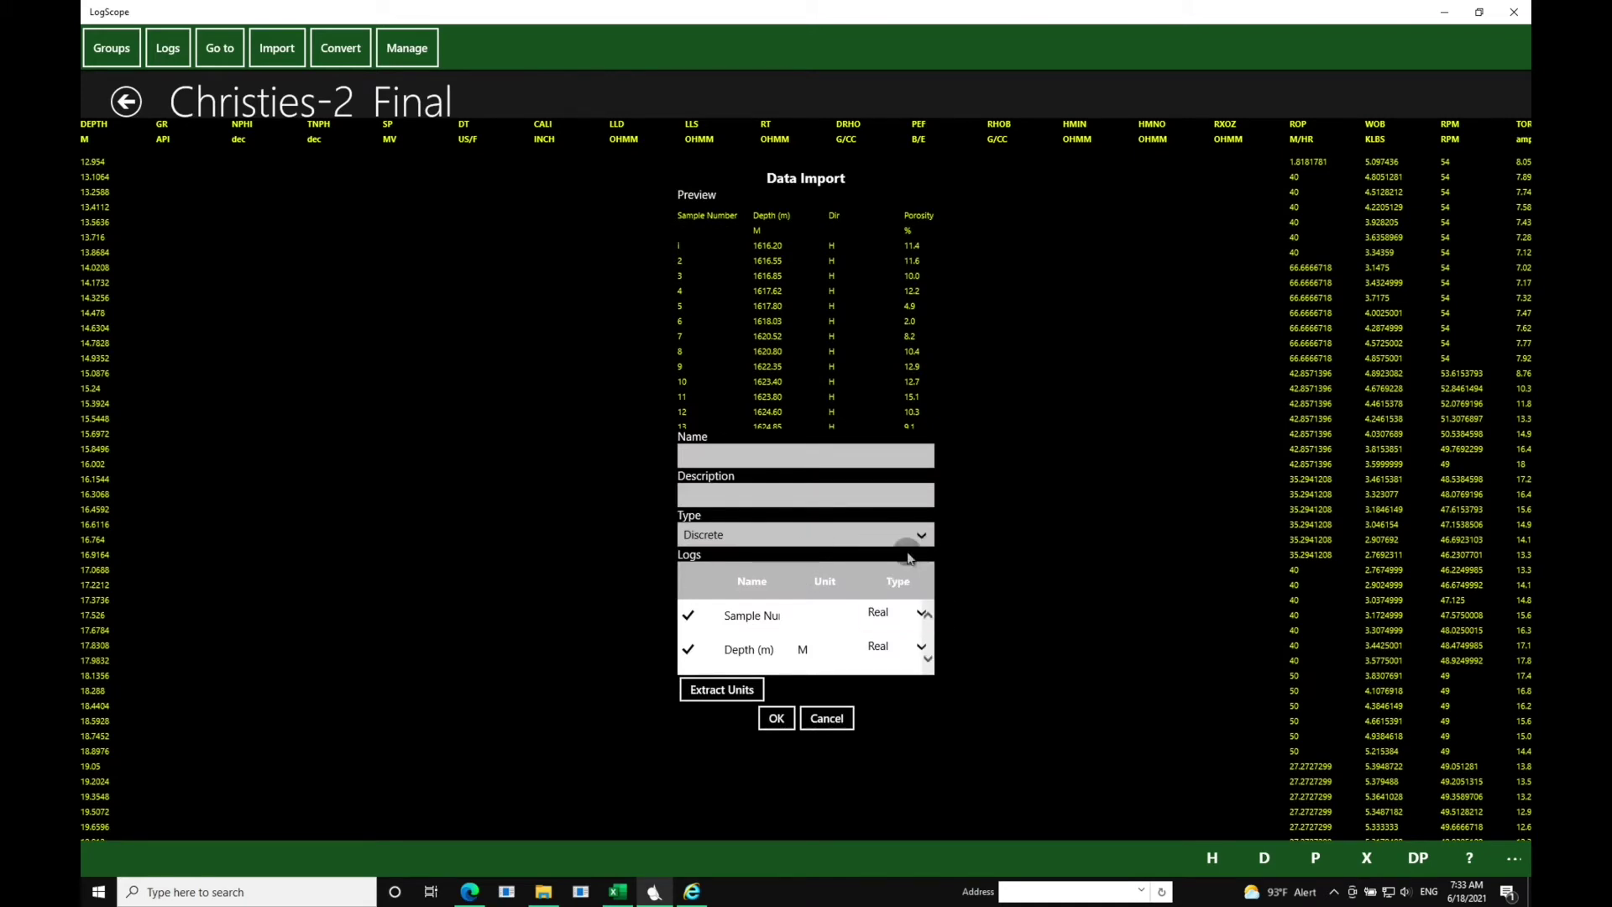
{"action": "left_click", "coordinate": [922, 649]}
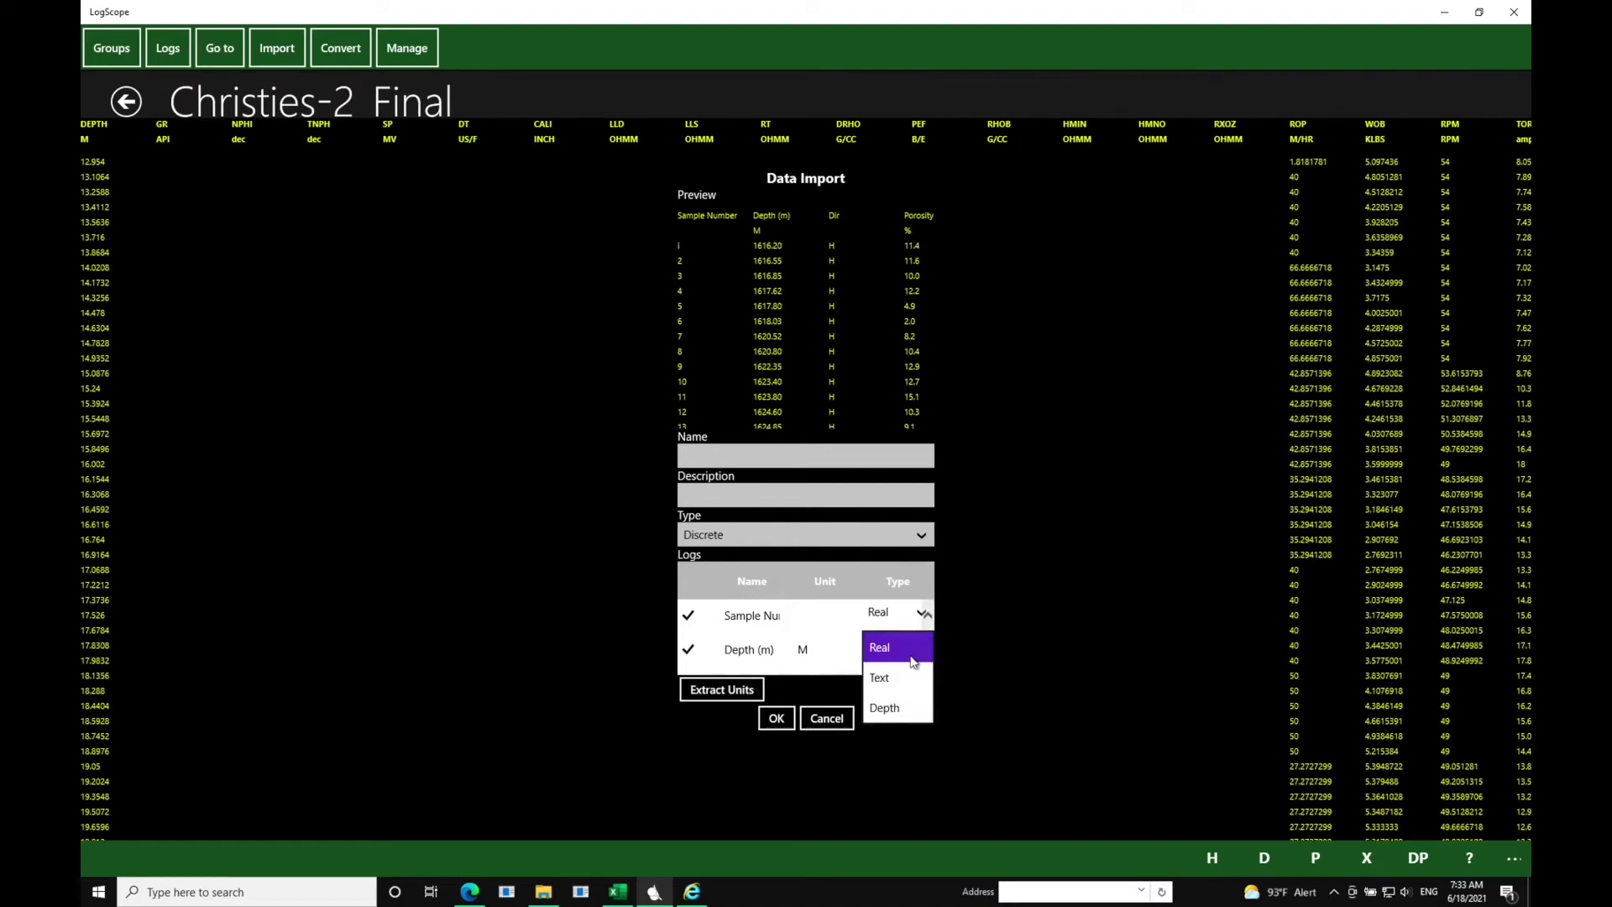
{"action": "left_click", "coordinate": [903, 709]}
{"action": "left_click", "coordinate": [928, 664]}
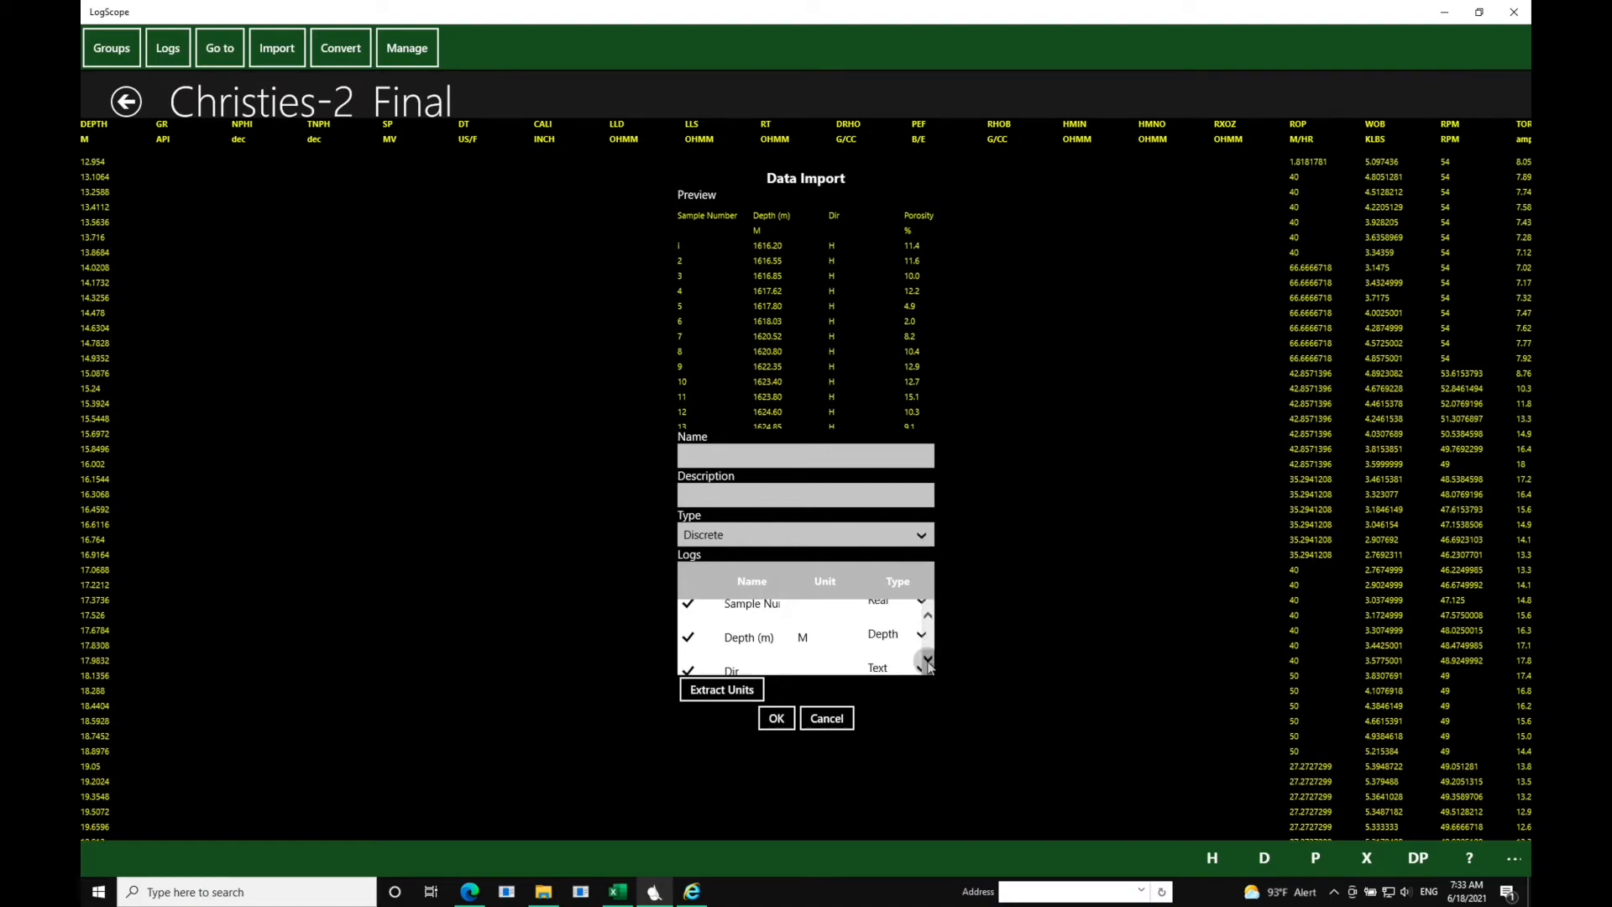
{"action": "left_click", "coordinate": [929, 664]}
{"action": "left_click", "coordinate": [928, 665]}
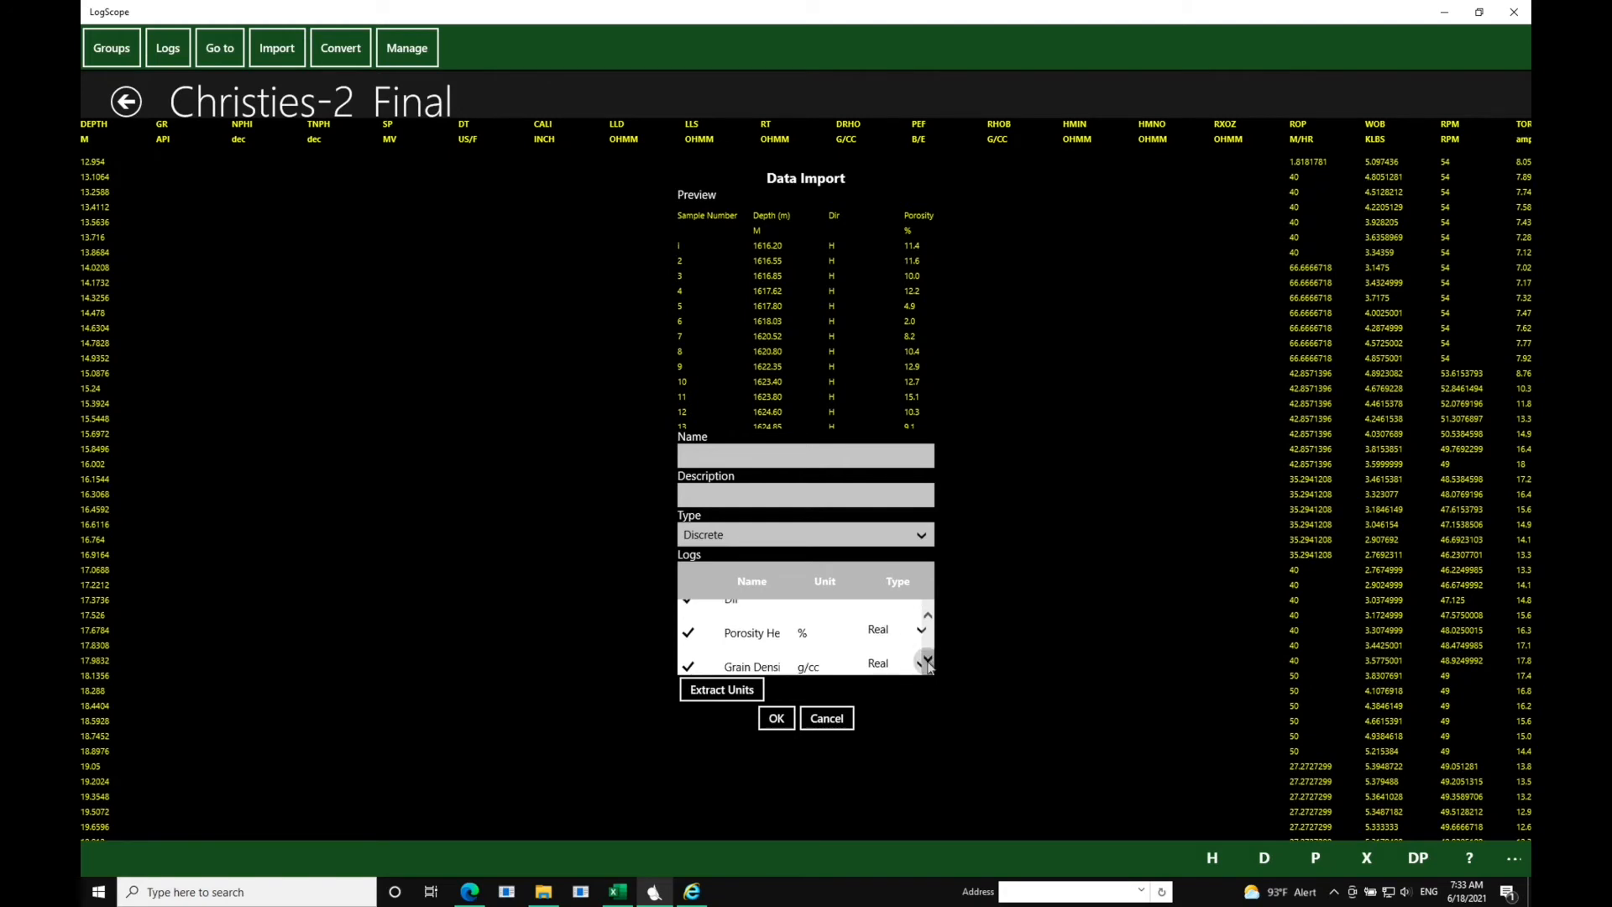
{"action": "left_click", "coordinate": [928, 664]}
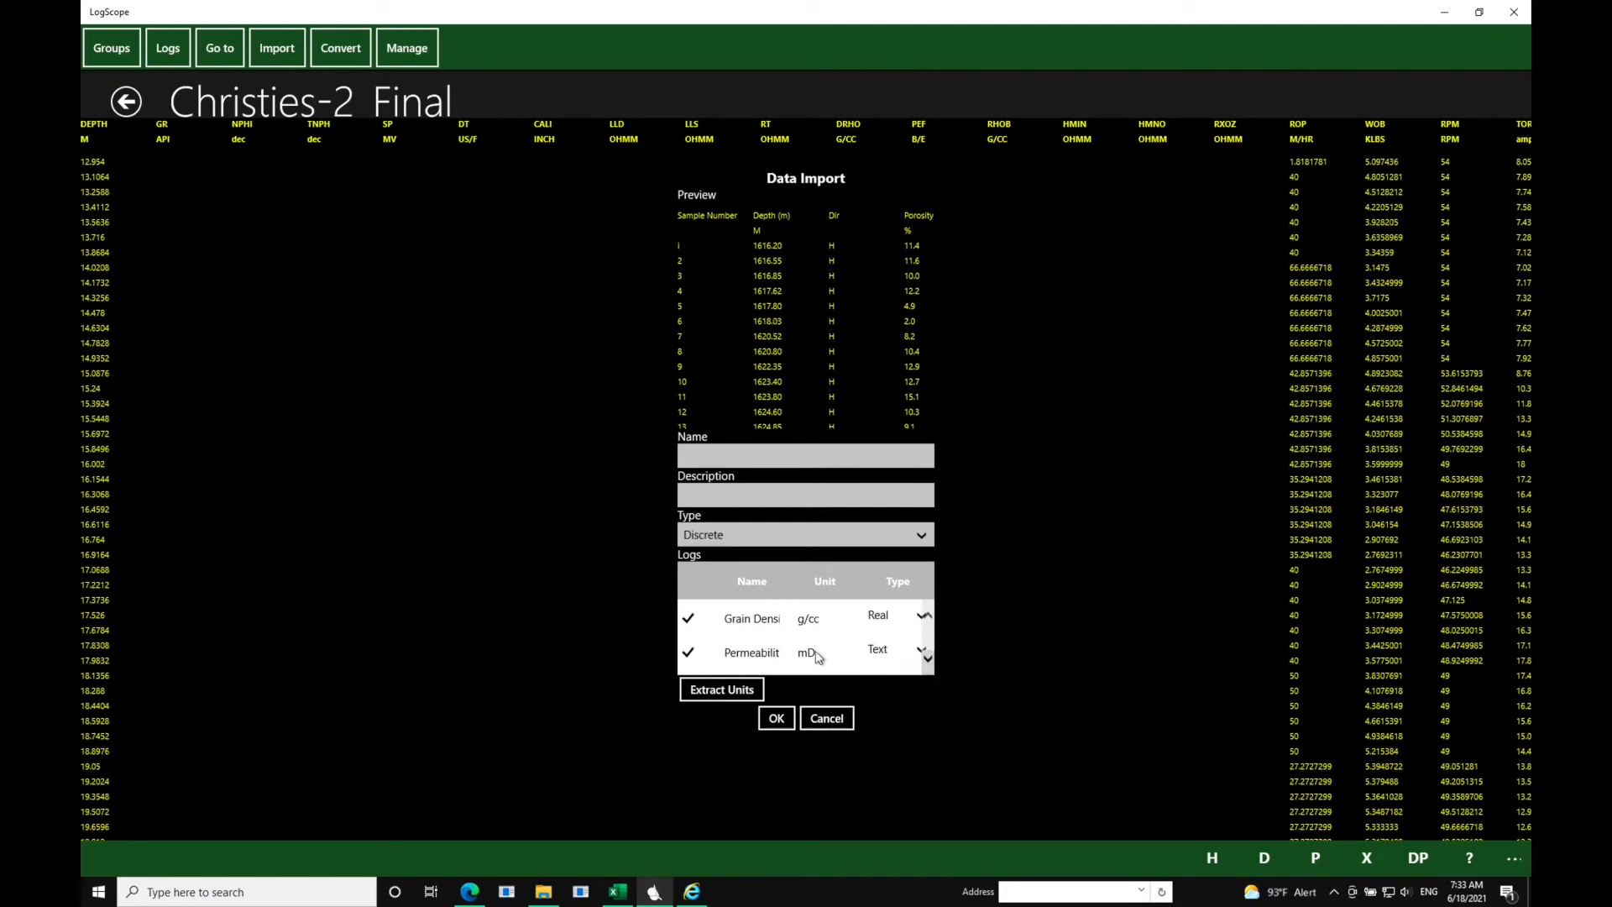
{"action": "left_click", "coordinate": [899, 652]}
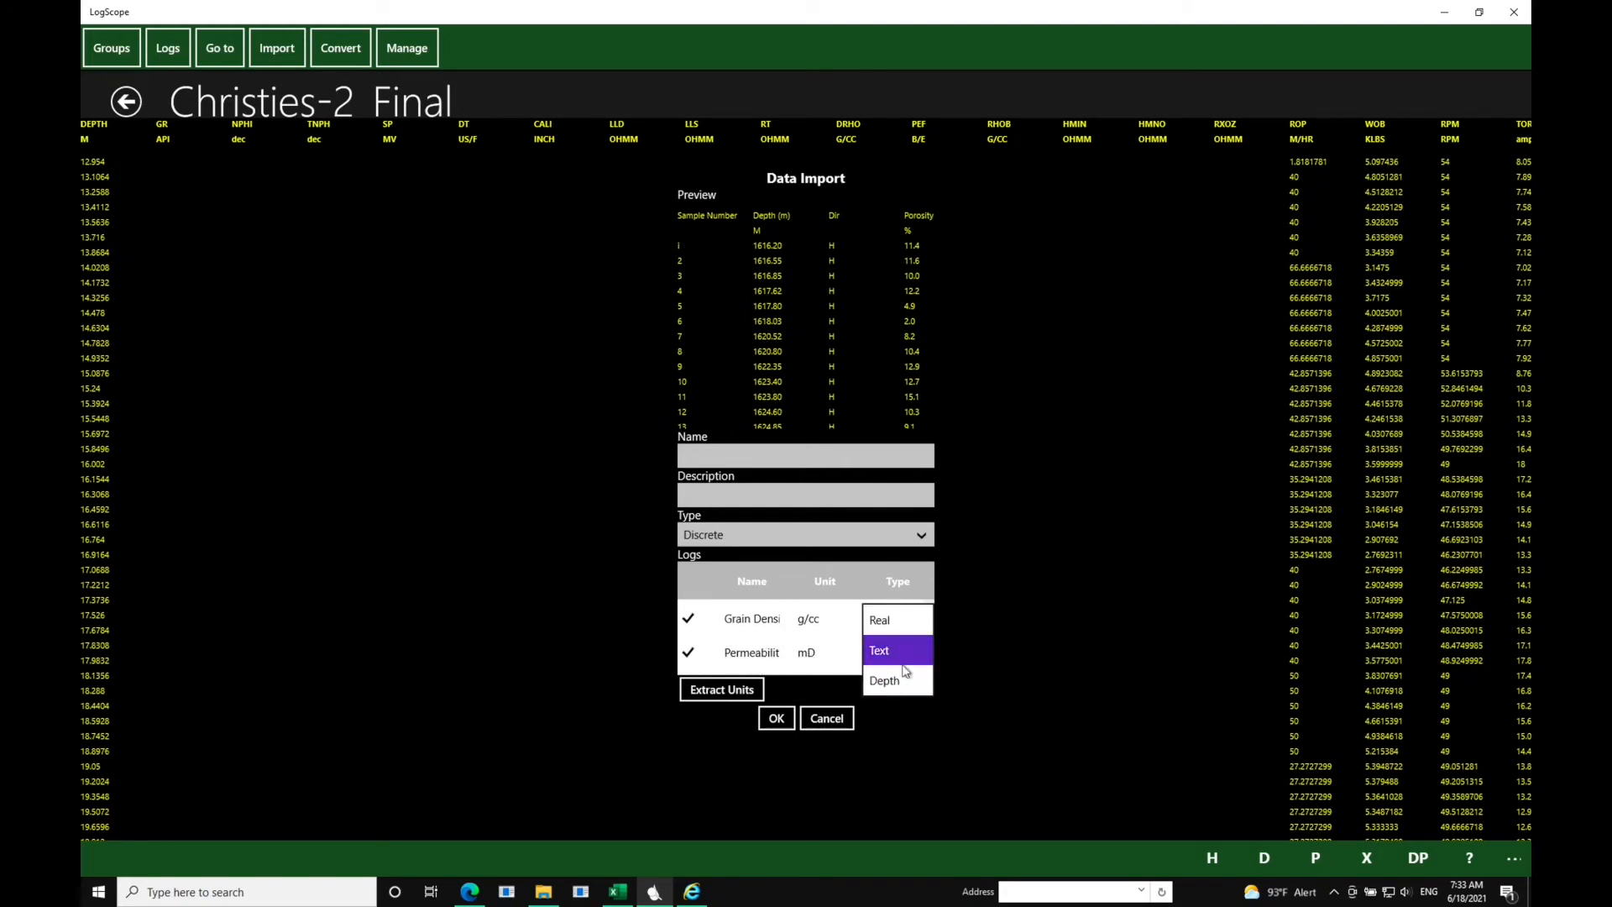
{"action": "left_click", "coordinate": [896, 621]}
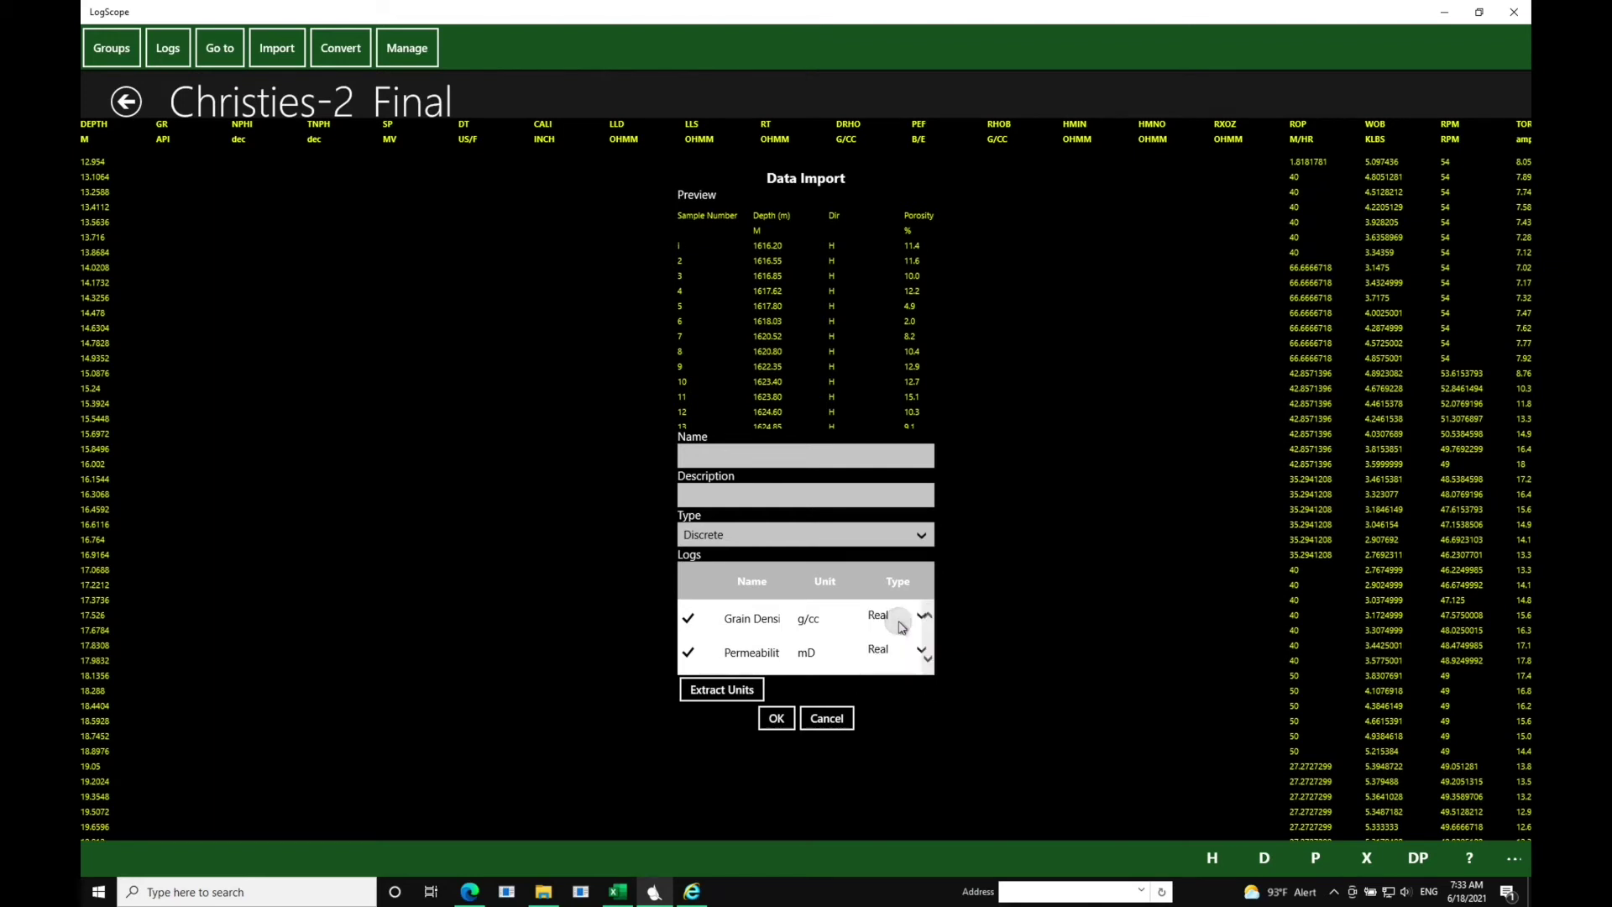
Step: Name the dataset RCA 1 with description Routine Core Analysis
{"action": "left_click", "coordinate": [728, 455]}
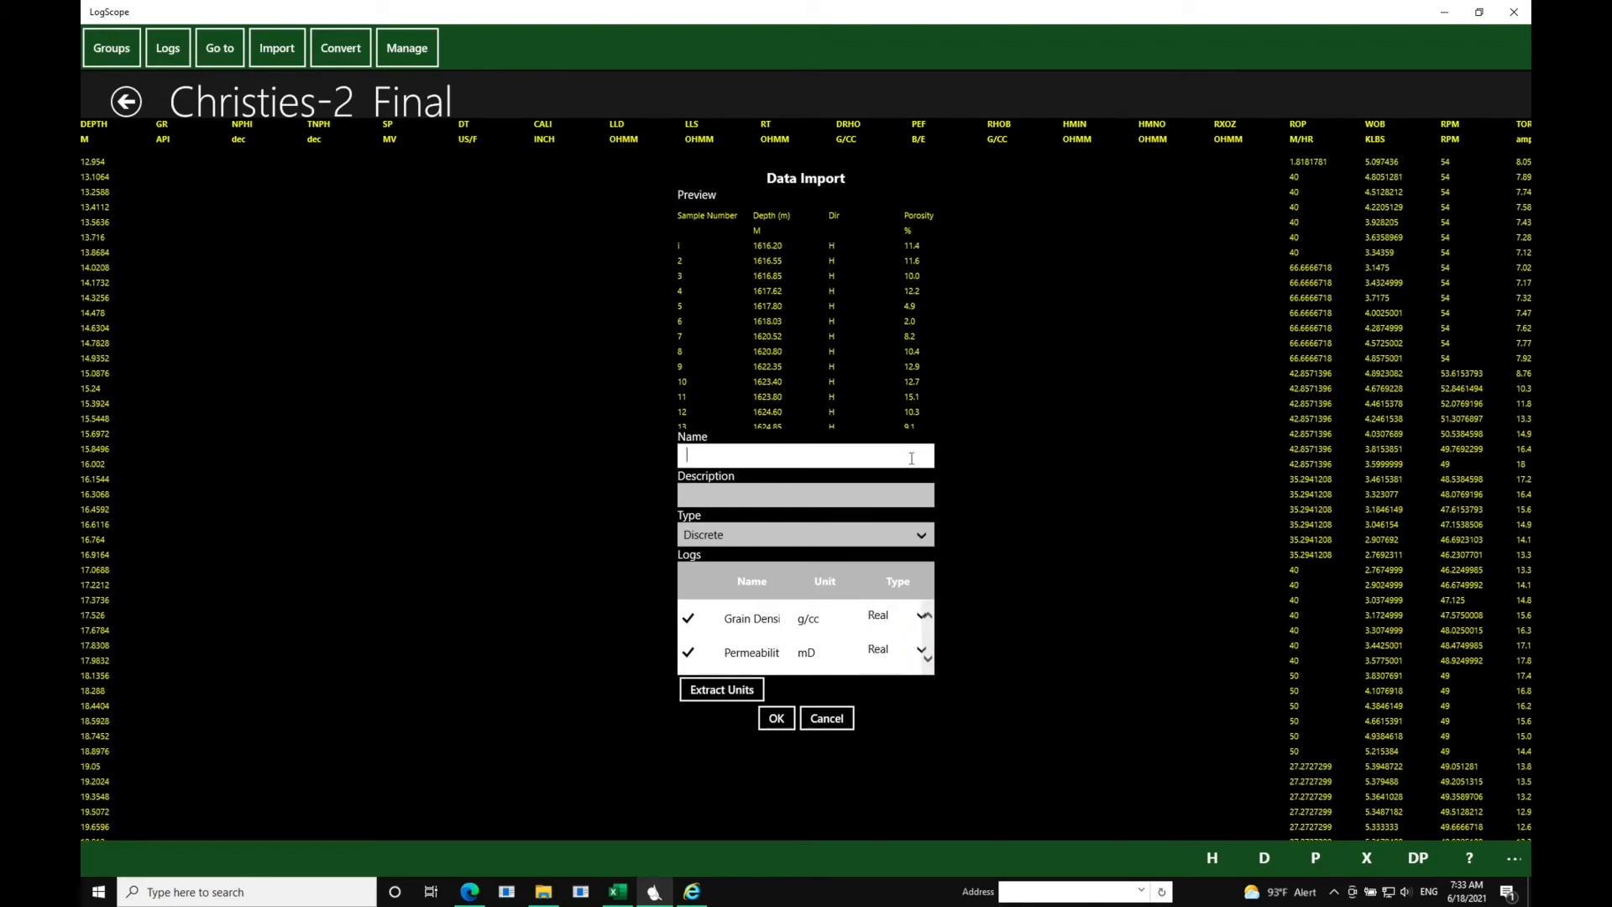
{"action": "type", "text": "RCA 1"}
{"action": "left_click", "coordinate": [757, 499]}
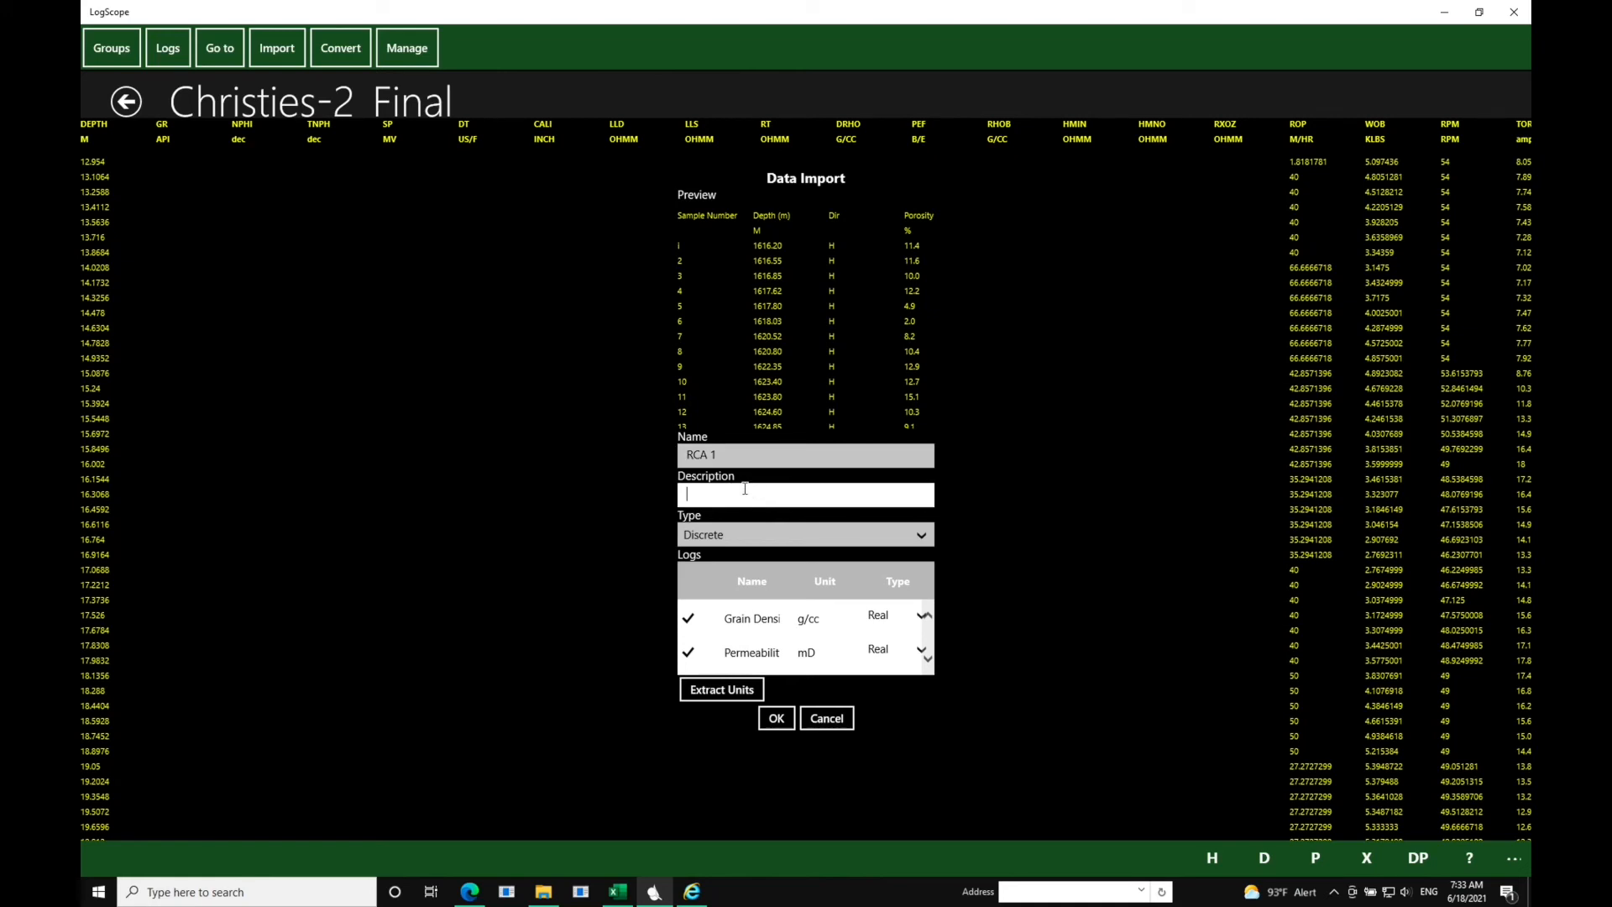
{"action": "type", "text": "Routine Core Analysis"}
Step: Finish the RCA 1 import and show the Christies-2_Final plot with the core data points
{"action": "left_click", "coordinate": [776, 717]}
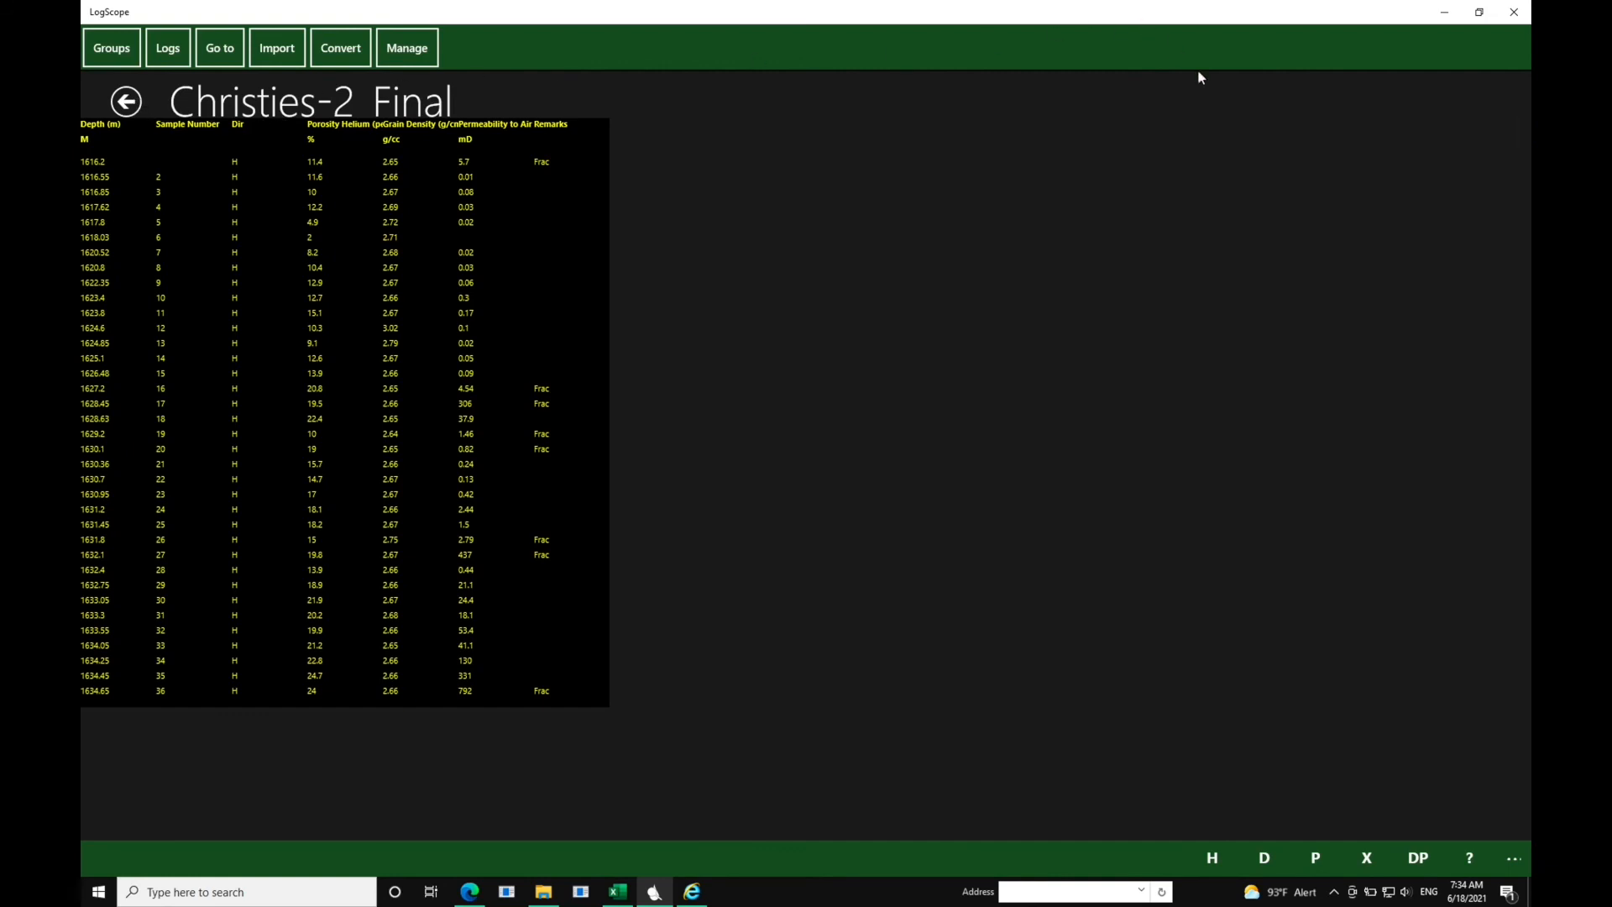
{"action": "left_click", "coordinate": [1317, 859]}
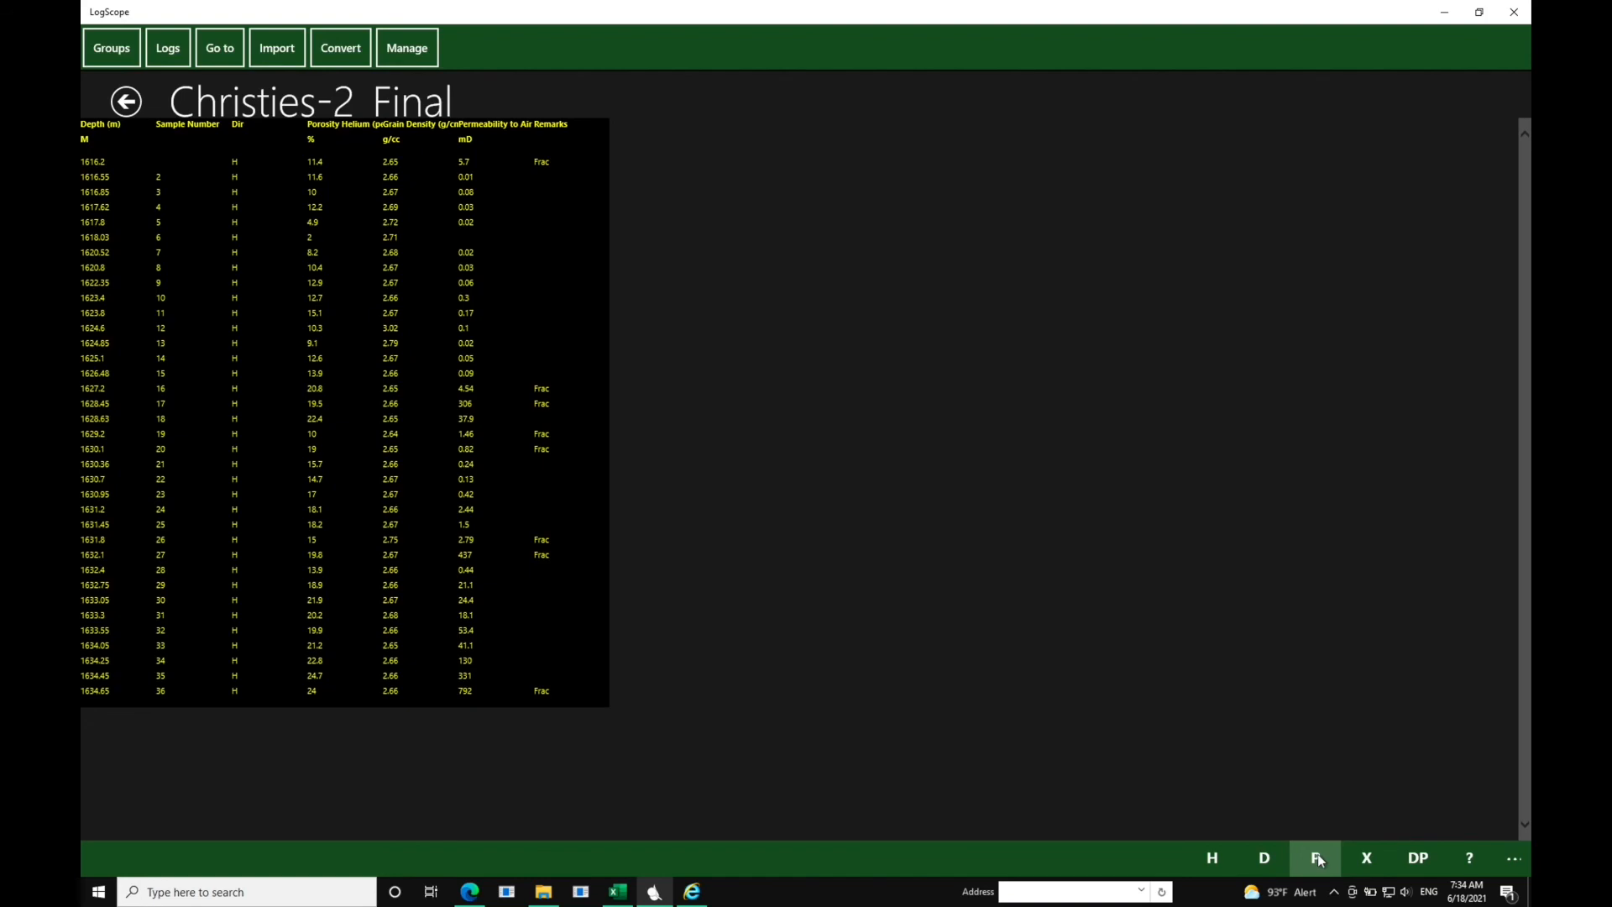
{"action": "left_click", "coordinate": [1317, 854]}
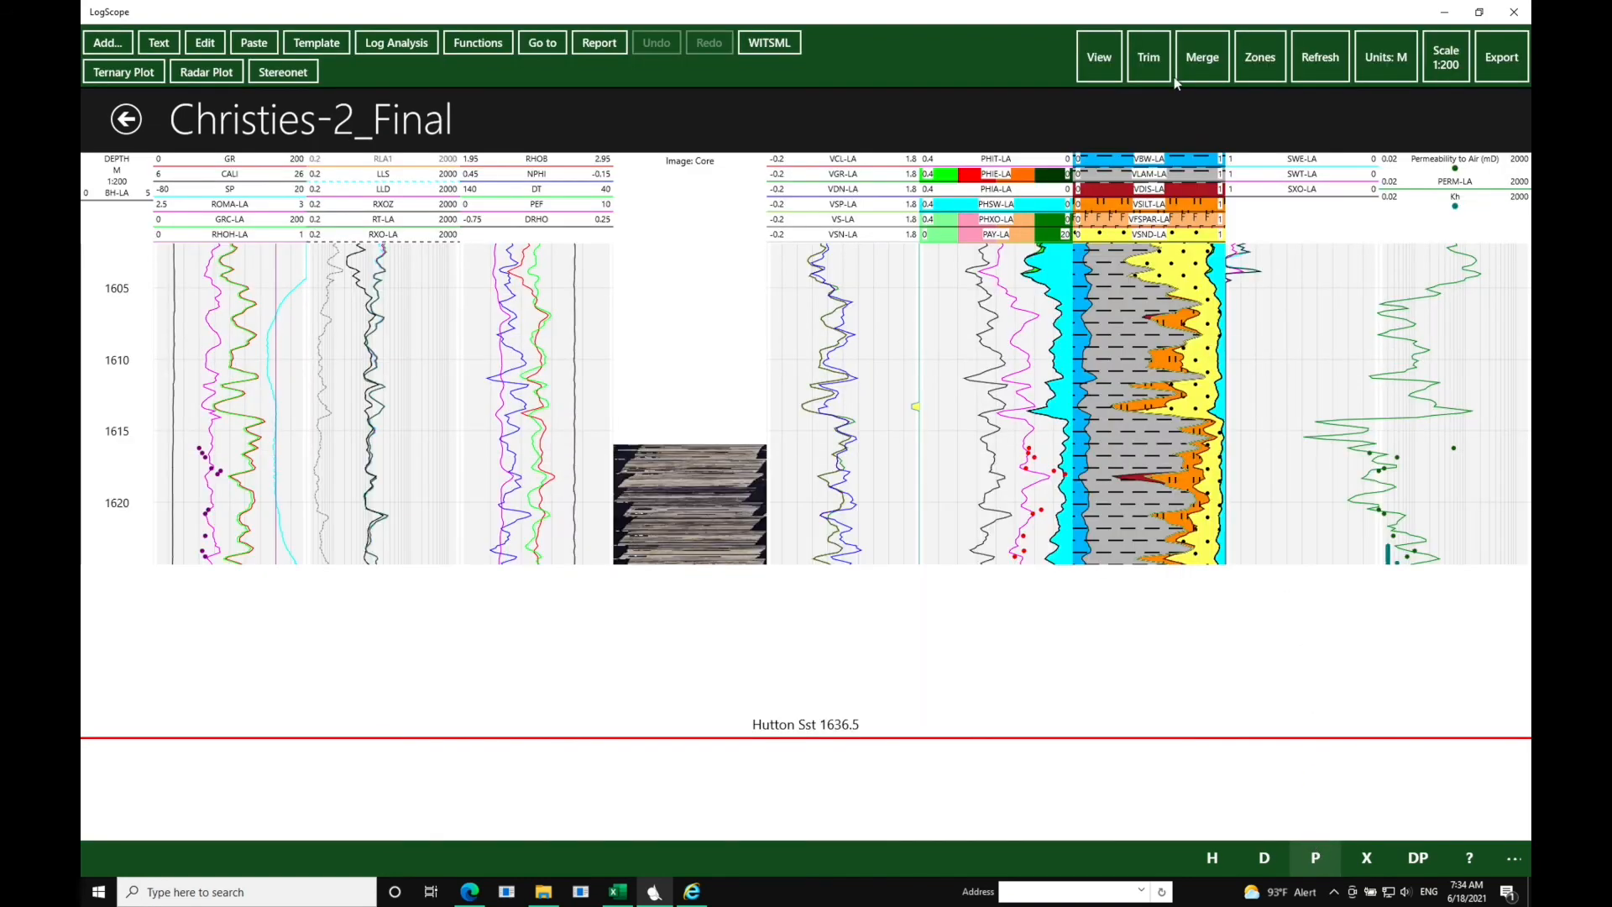